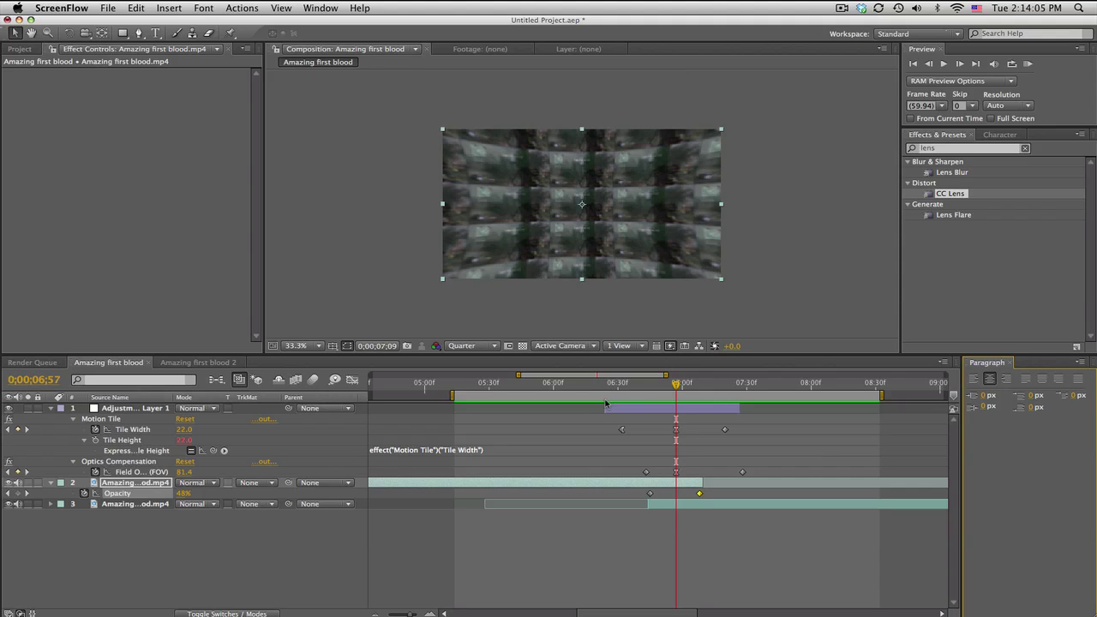
Clear 'lens' from the Effects & Presets search so every effect category lists again.
click(941, 150)
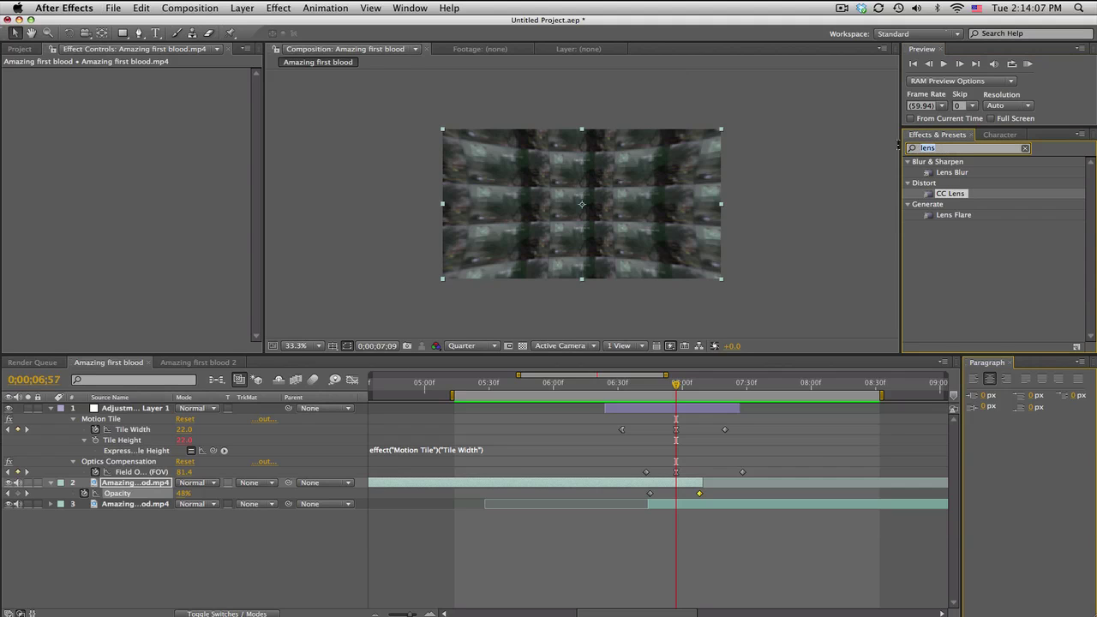
key(BackSpace)
click(828, 448)
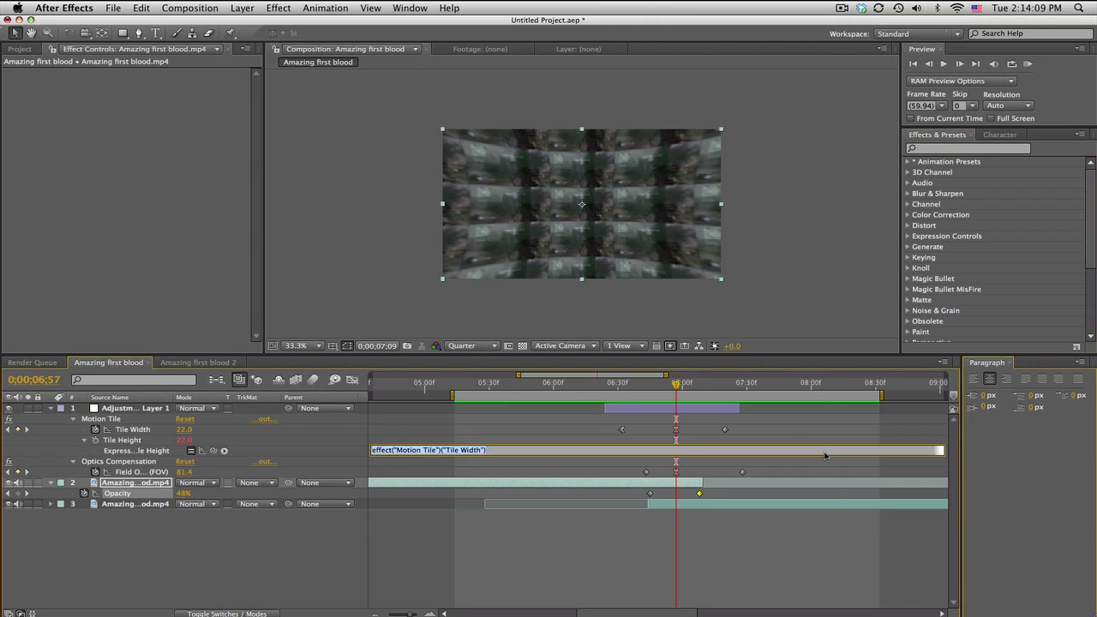
click(767, 422)
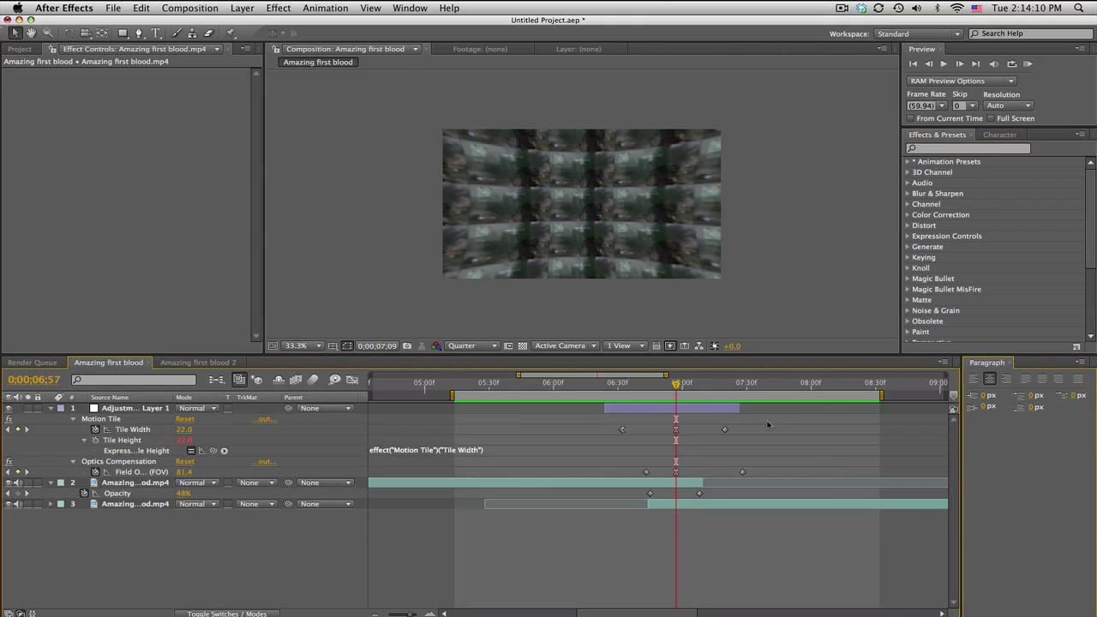
Preview the first comp's tile zoom transition and scrub back through it.
click(1029, 65)
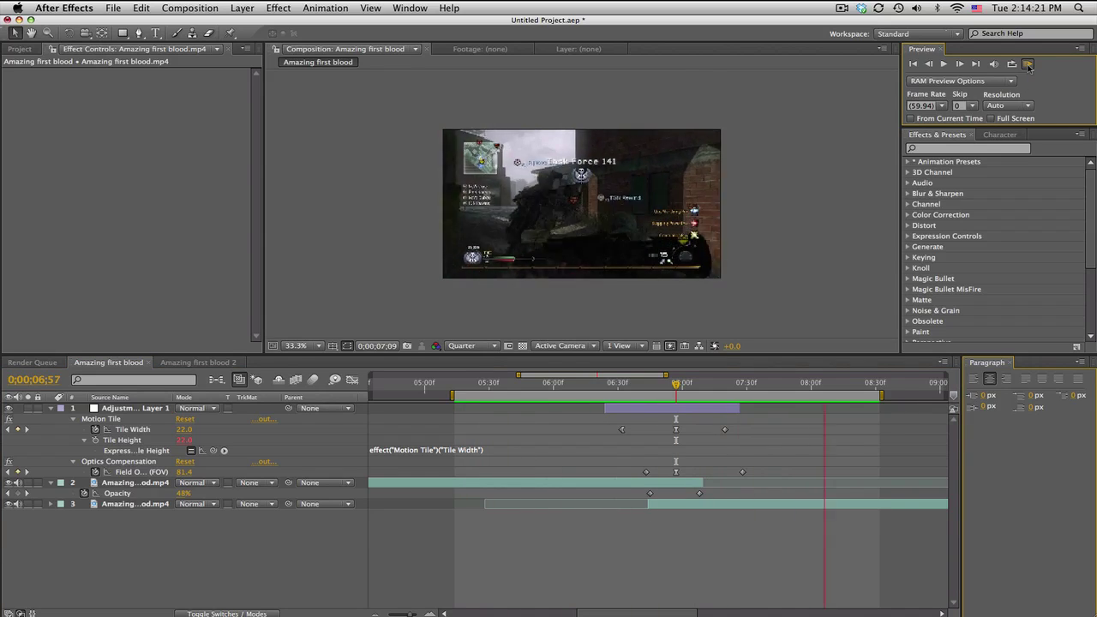
click(1028, 65)
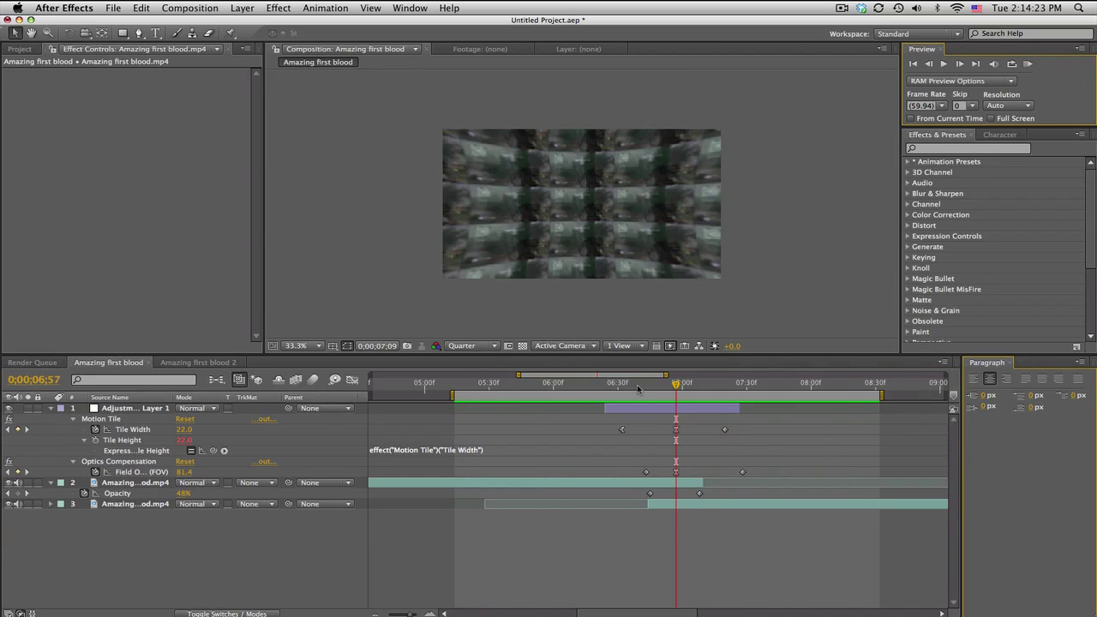
drag(580, 384, 651, 389)
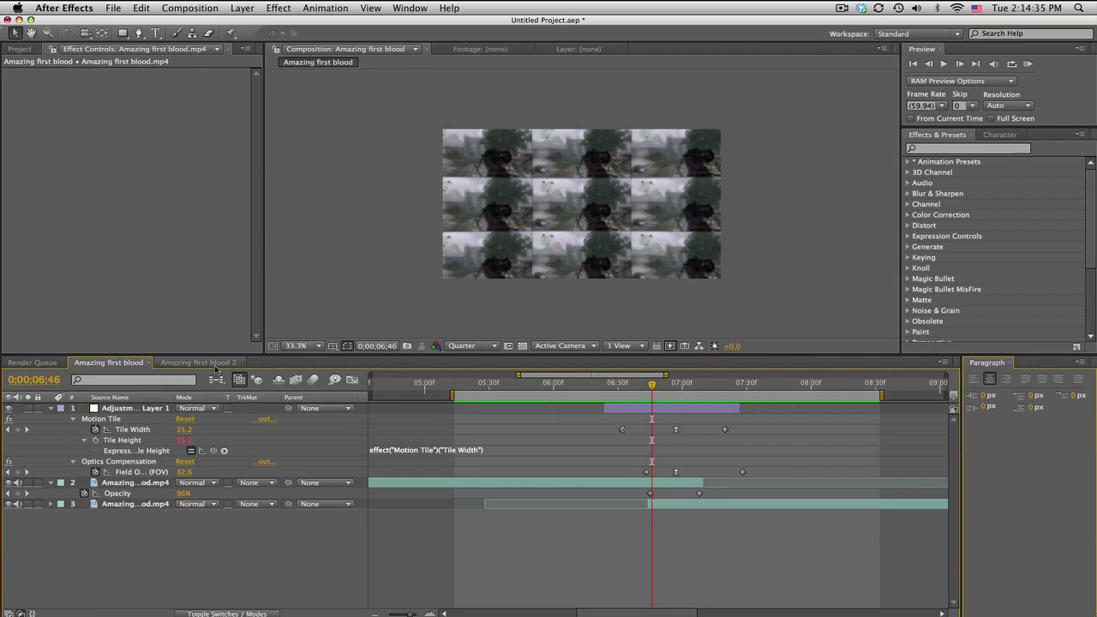
drag(617, 385, 720, 388)
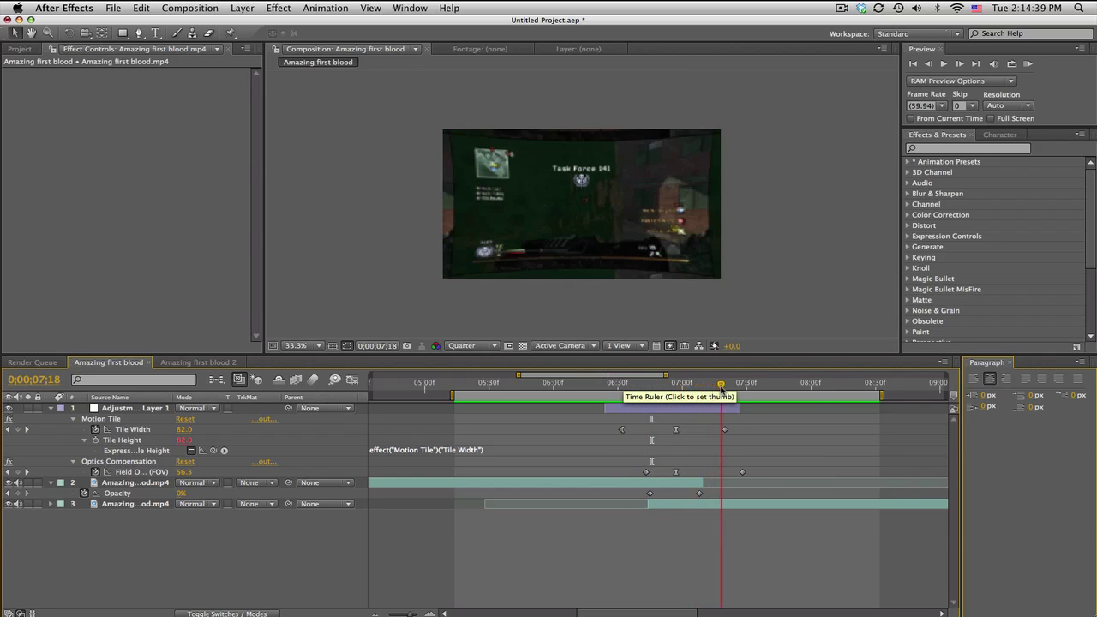
click(198, 362)
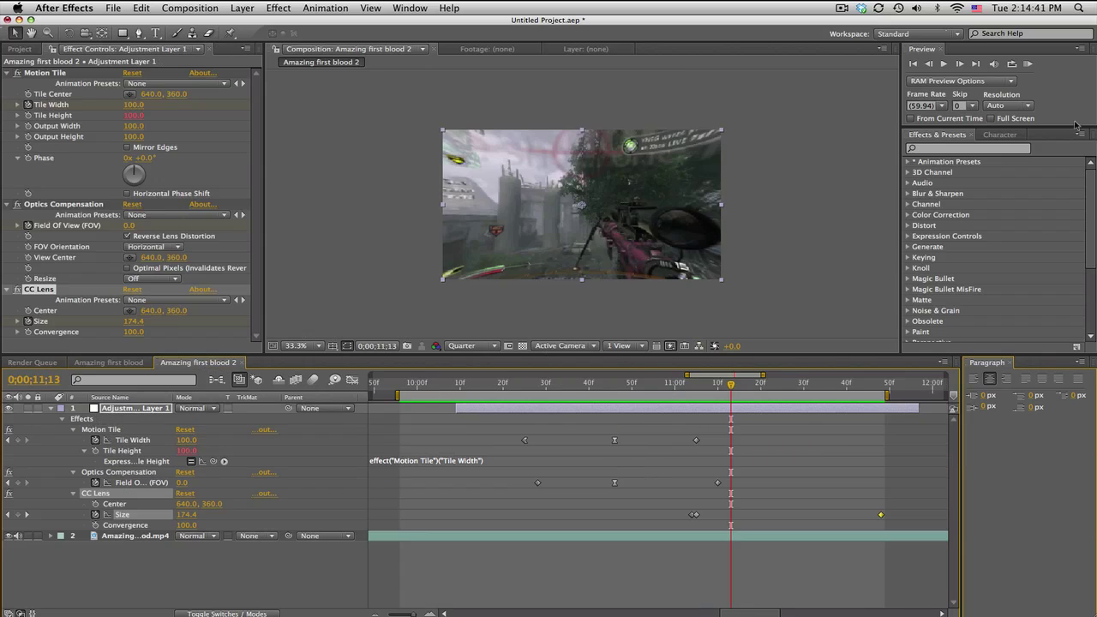
click(1028, 64)
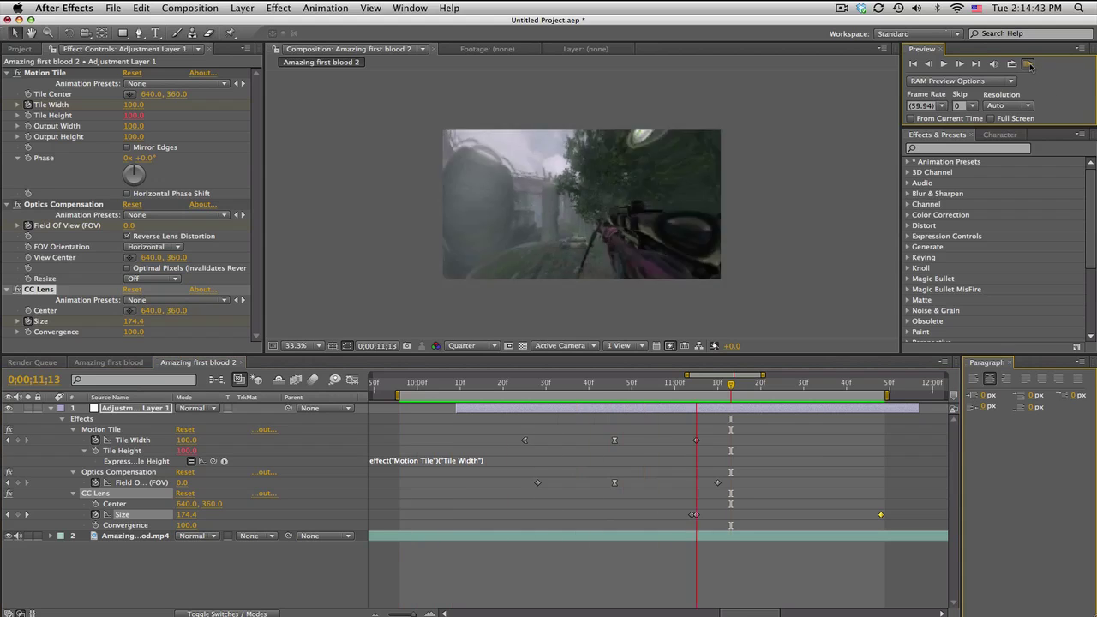
click(1028, 64)
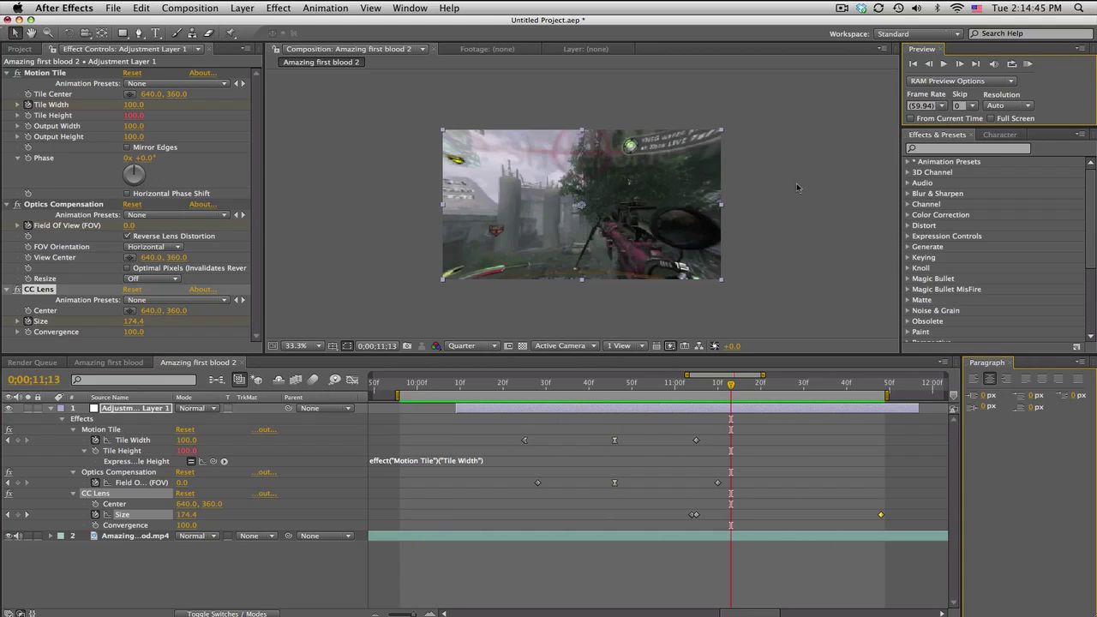
click(1025, 67)
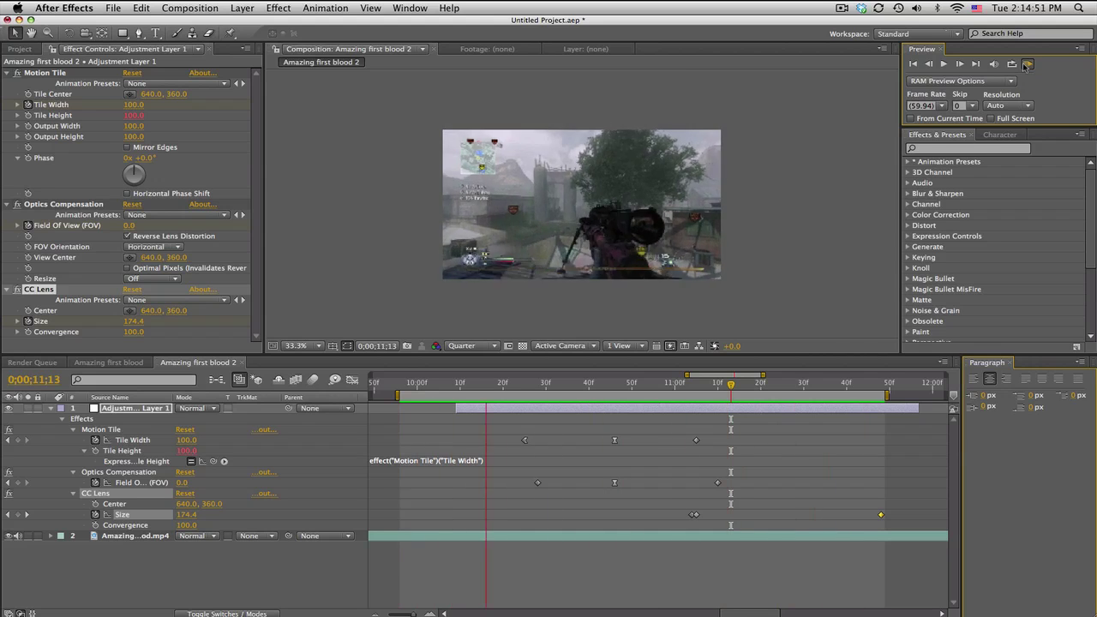
click(553, 413)
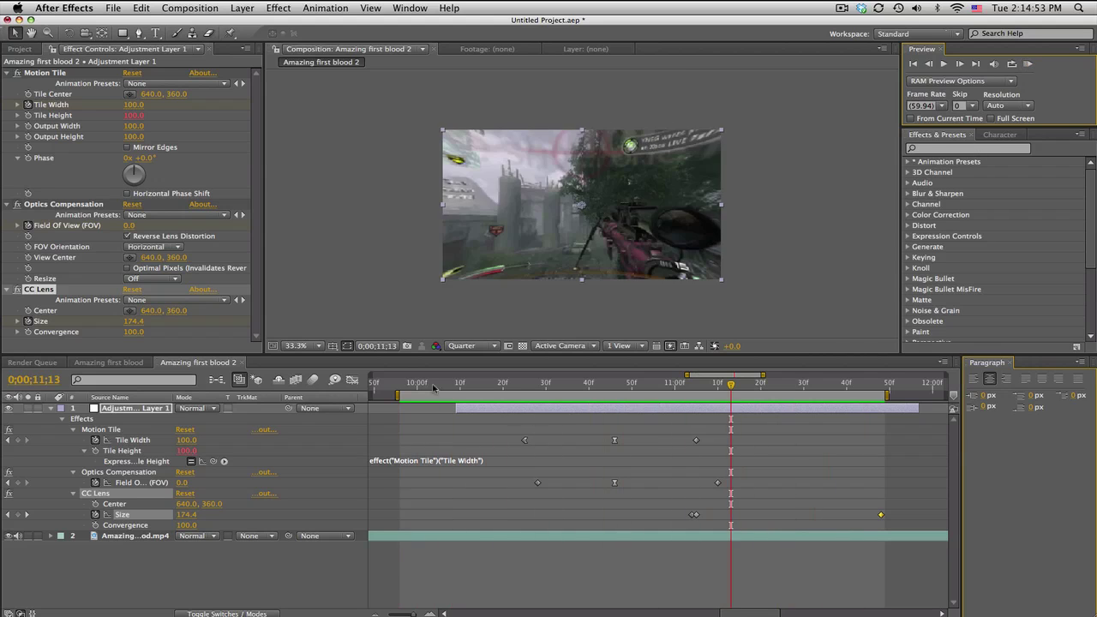
drag(431, 388, 783, 384)
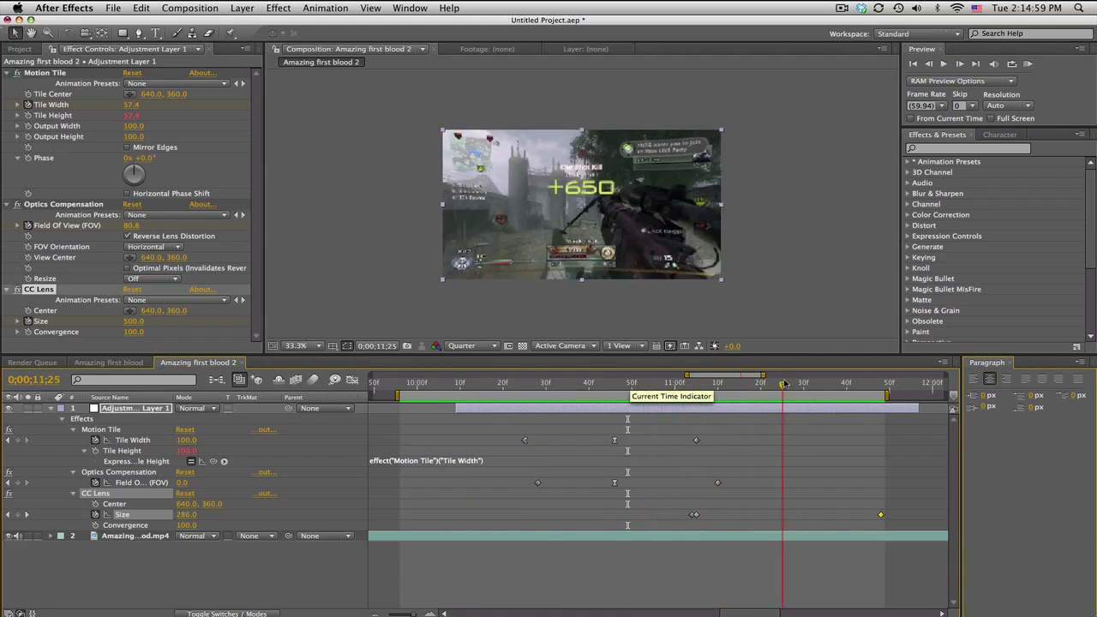
click(651, 385)
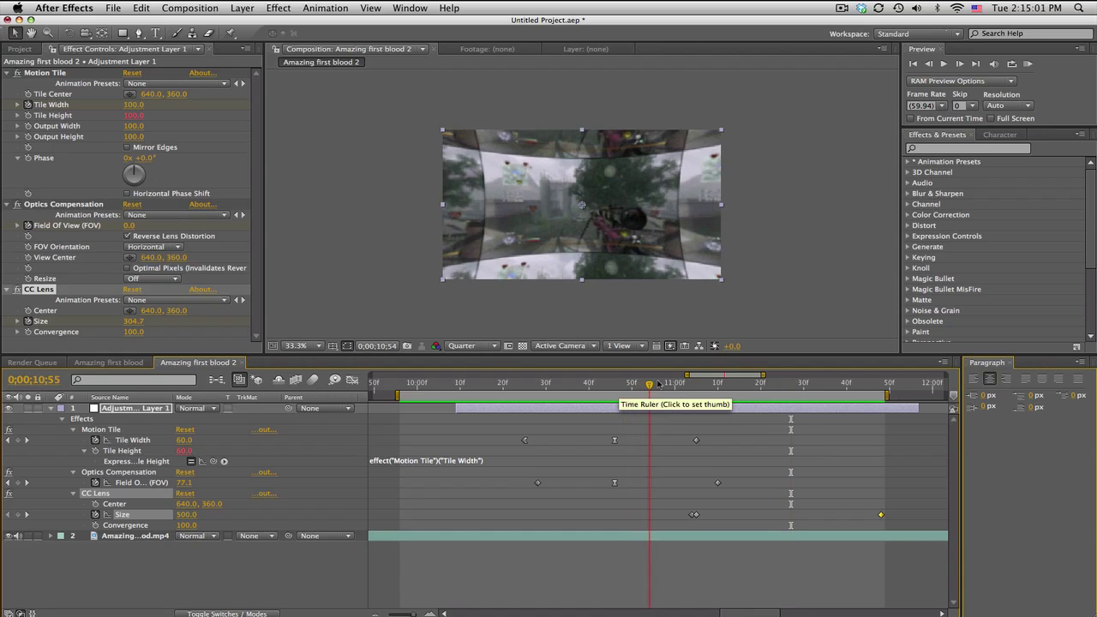
key(space)
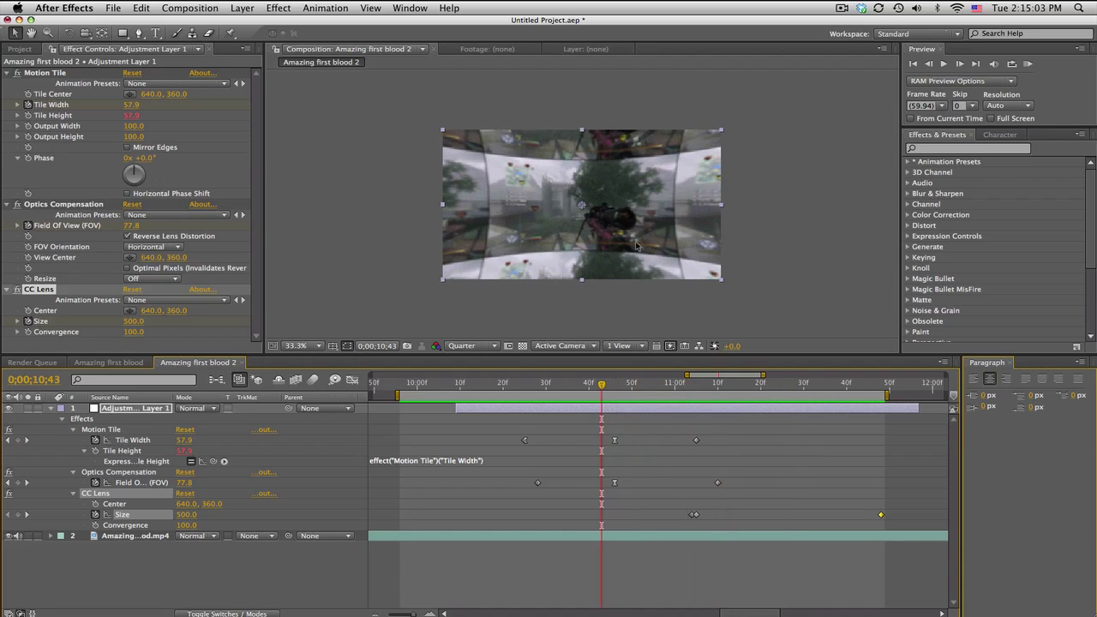
drag(611, 382, 767, 383)
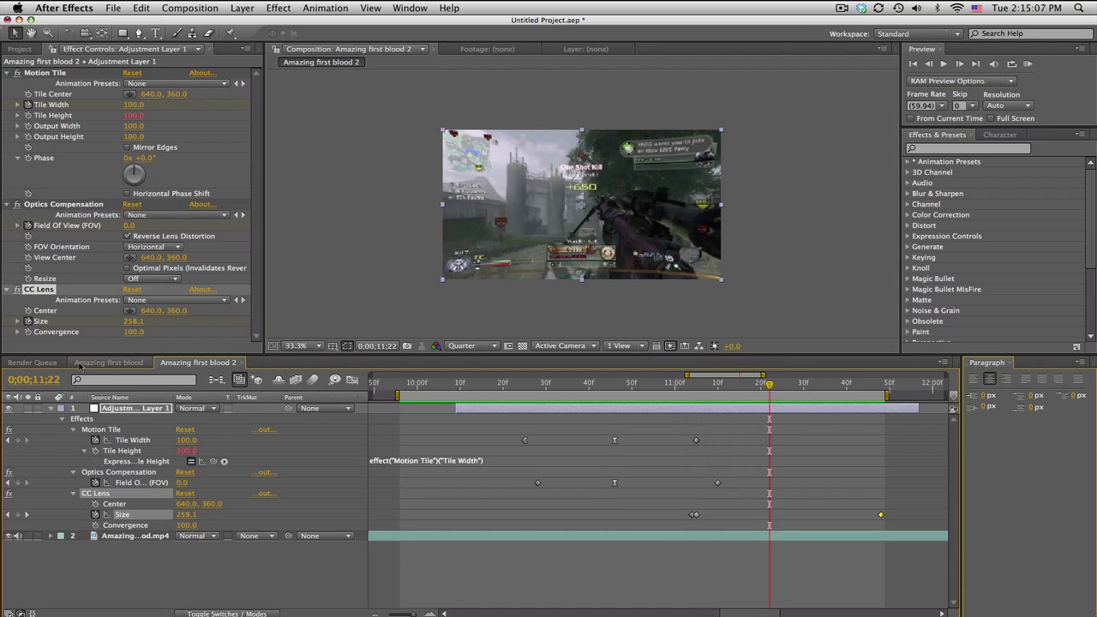
Delete Adjustment Layer 1 from the Amazing first blood comp.
click(108, 362)
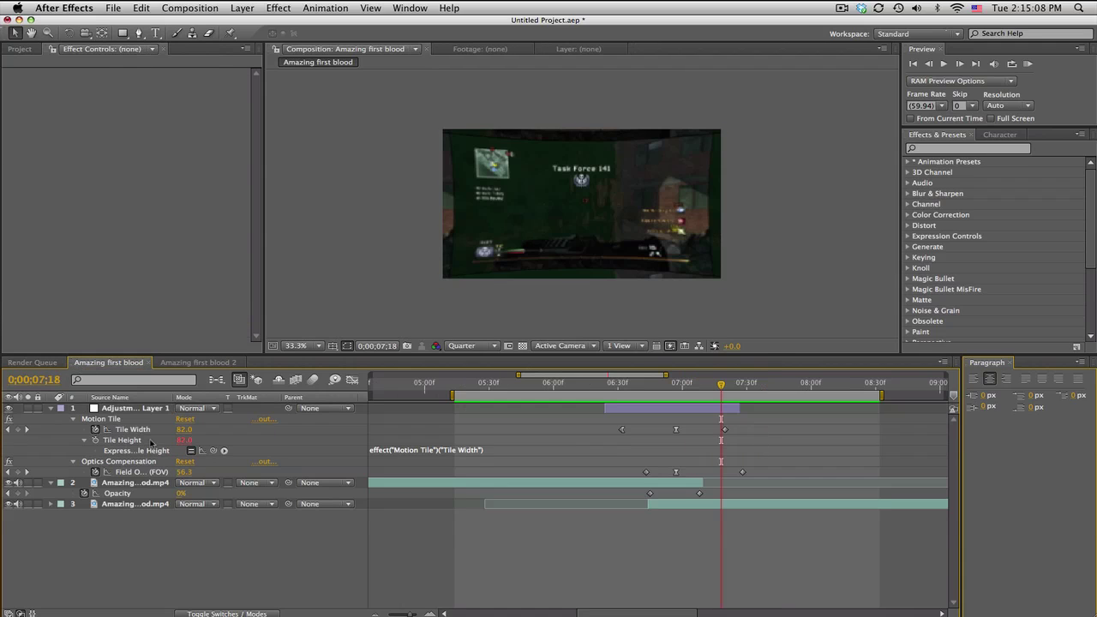
click(145, 408)
key(Delete)
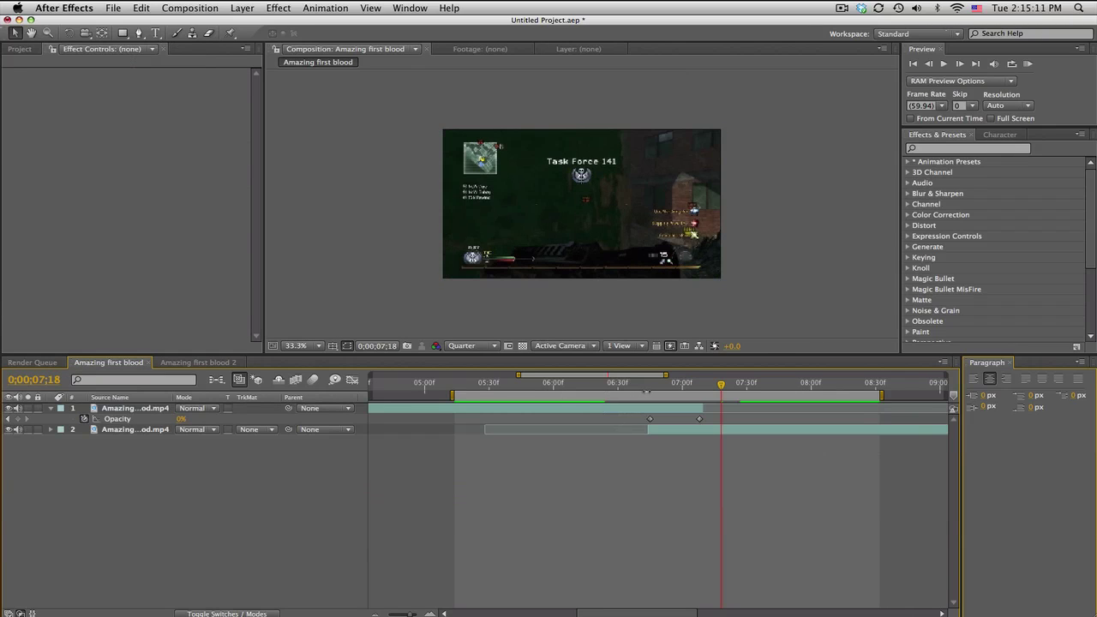
At 6;43, zoom the timeline out and scrub through layer 1's two Opacity fade keyframes.
click(645, 386)
key(minus)
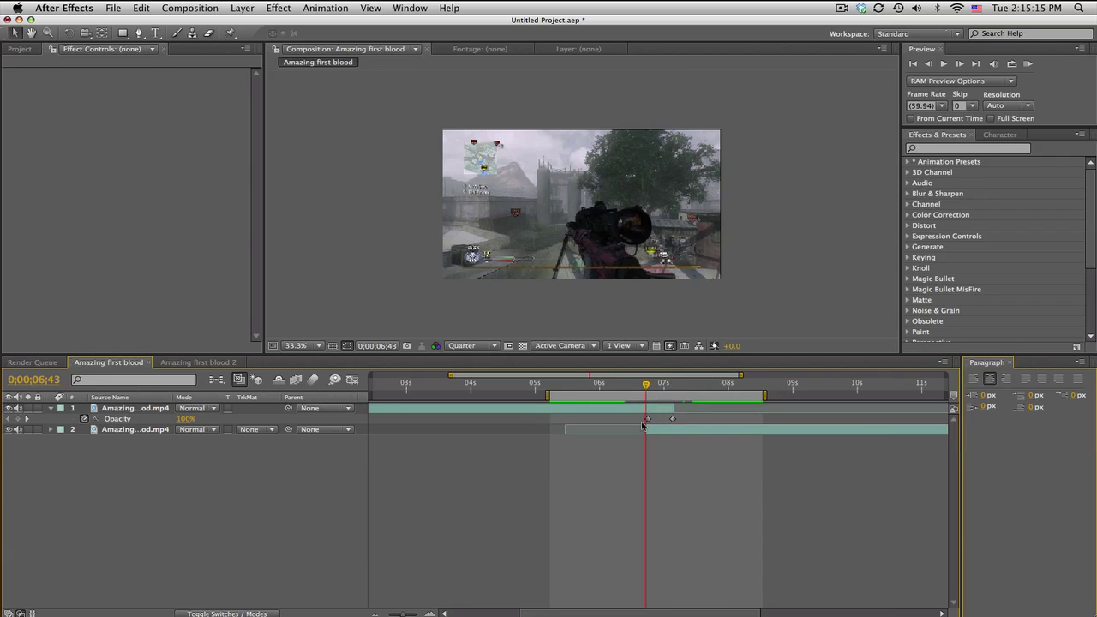
click(136, 408)
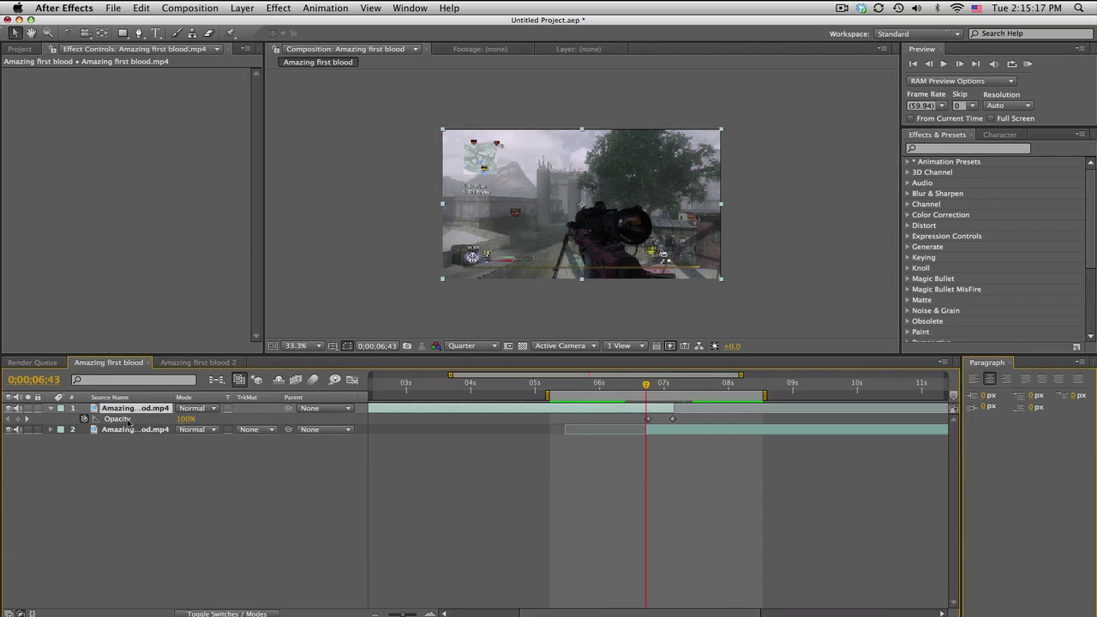
click(128, 420)
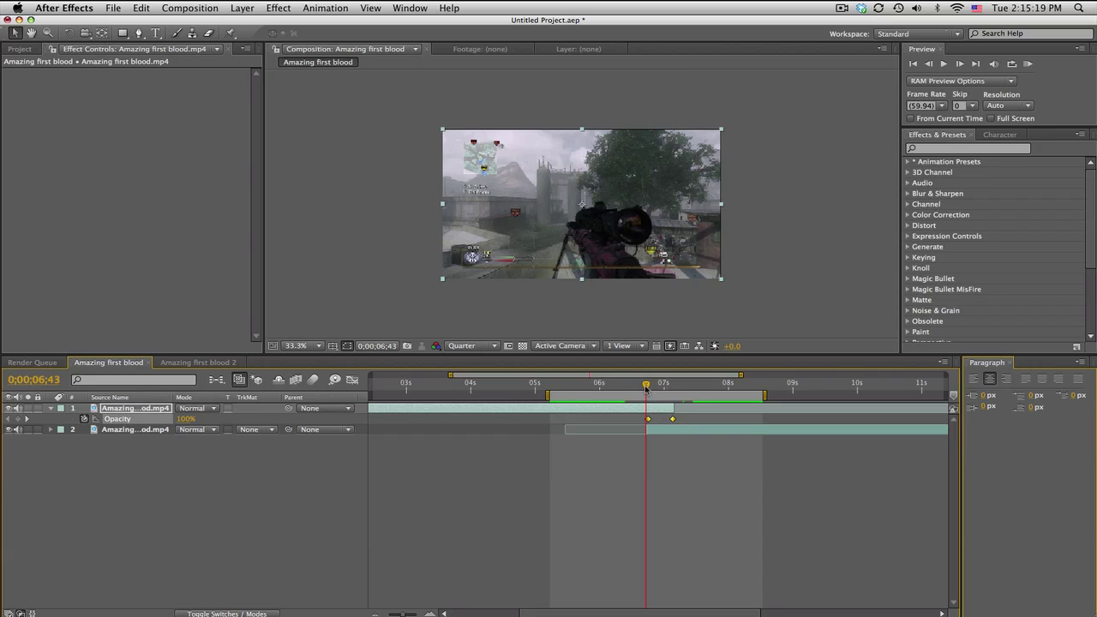
mouse_move(645, 388)
mouse_down()
mouse_move(666, 388)
mouse_move(652, 388)
mouse_up()
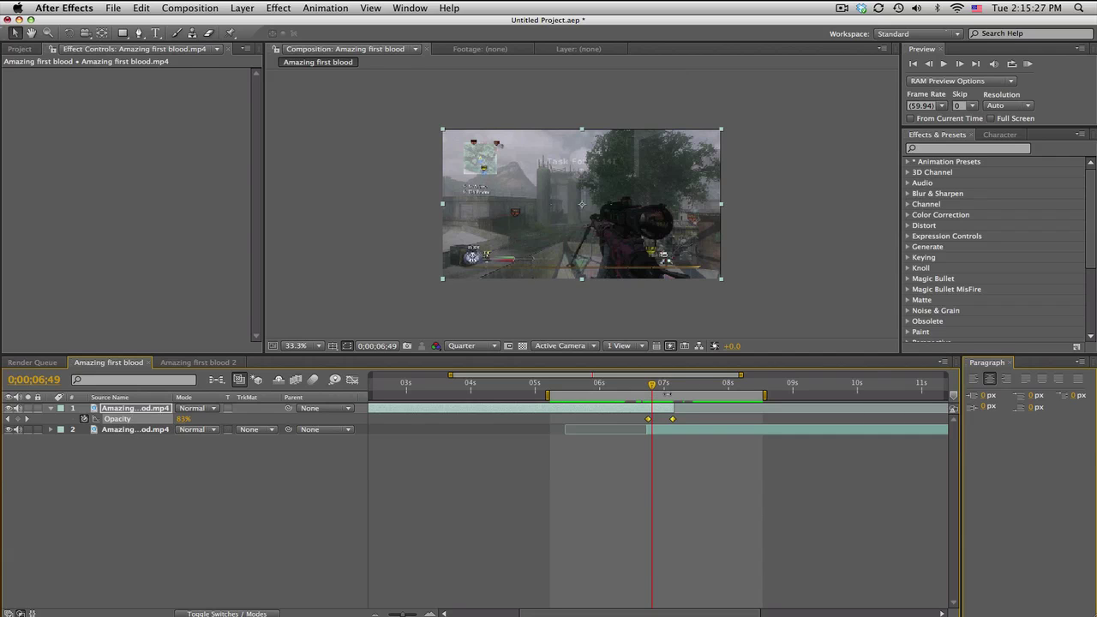
drag(653, 390, 660, 388)
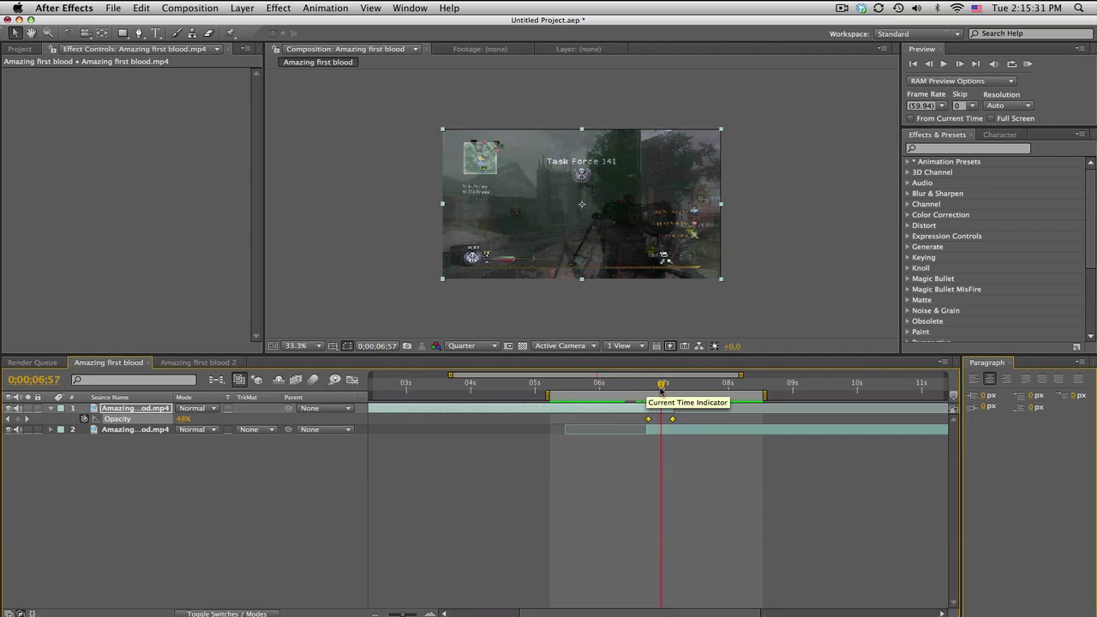
Add a new adjustment layer to the Amazing first blood comp.
click(241, 8)
mouse_move(248, 22)
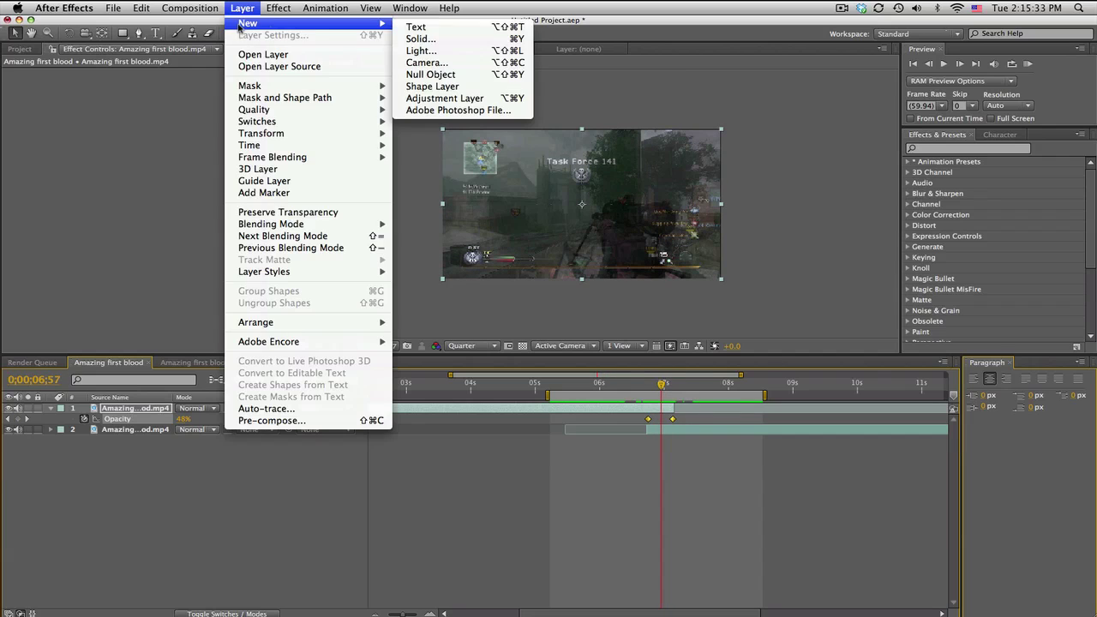
click(446, 103)
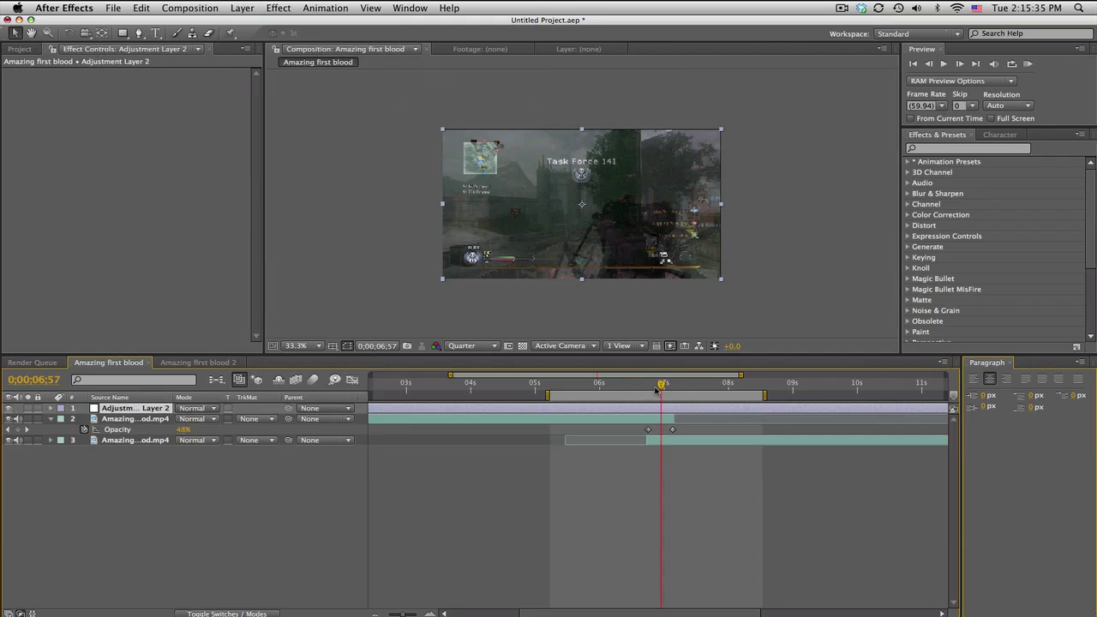
Trim Adjustment Layer 2 to run from 6;26 to 7;26.
drag(657, 390, 643, 390)
click(628, 387)
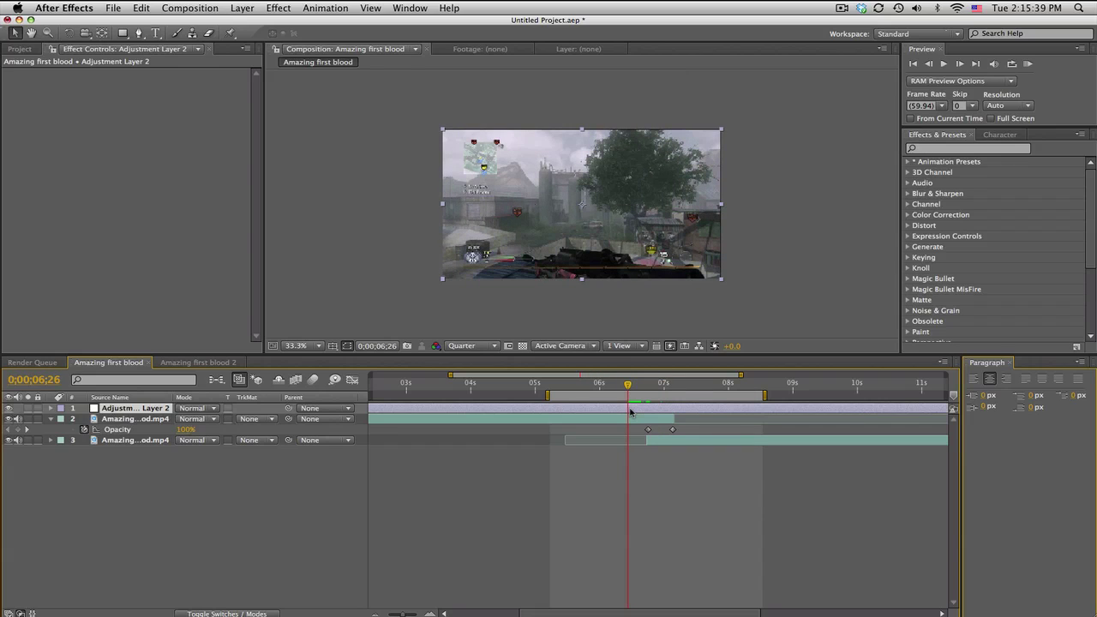
key(alt+bracketleft)
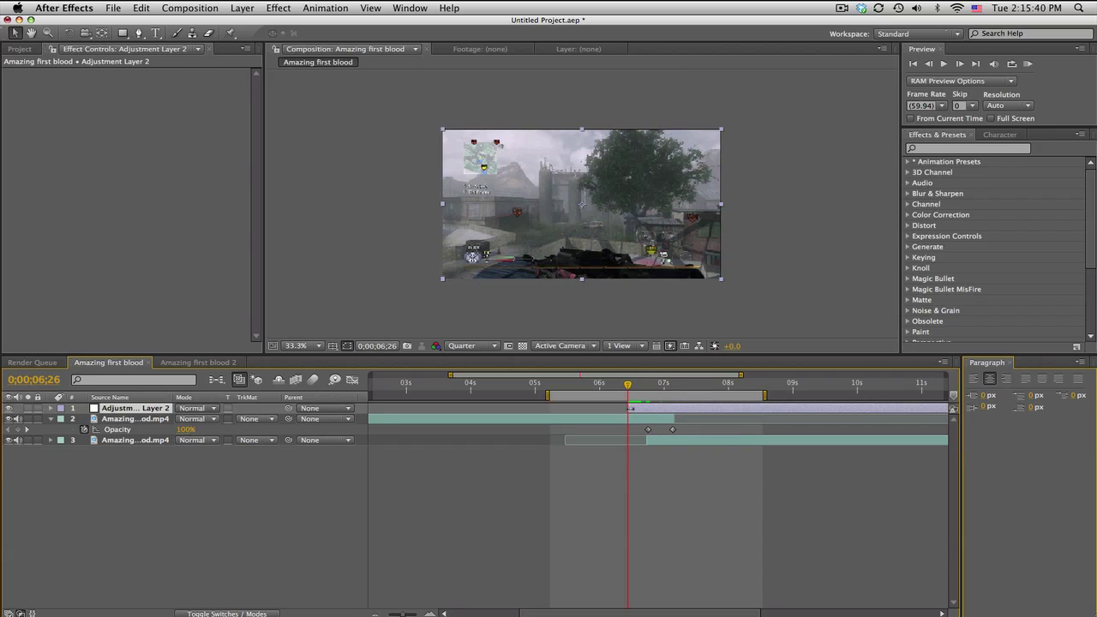
click(693, 383)
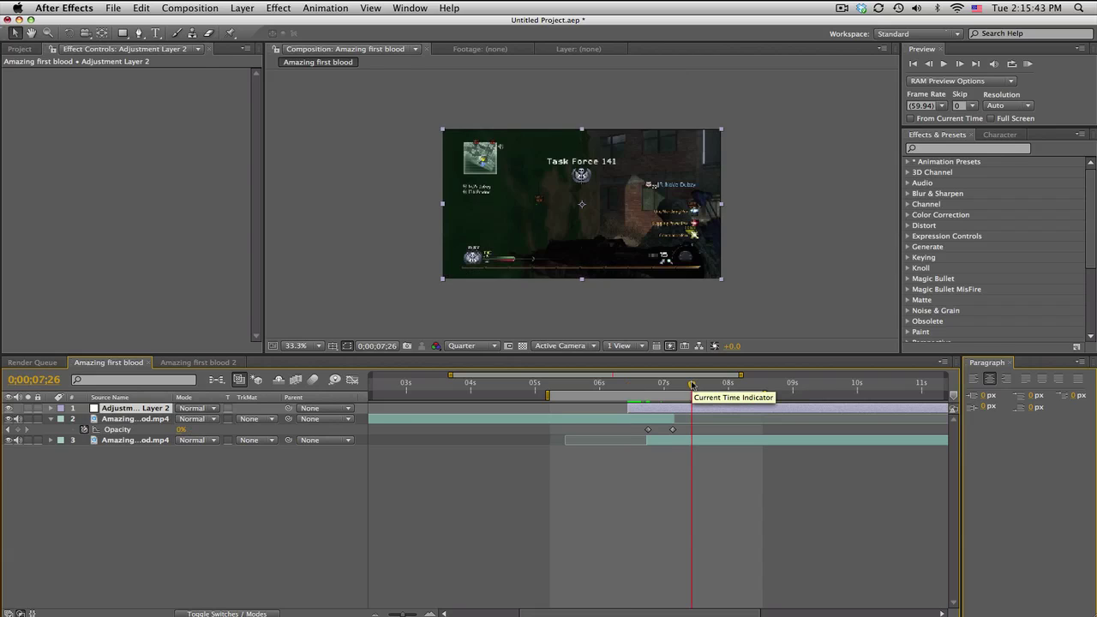
key(alt+bracketright)
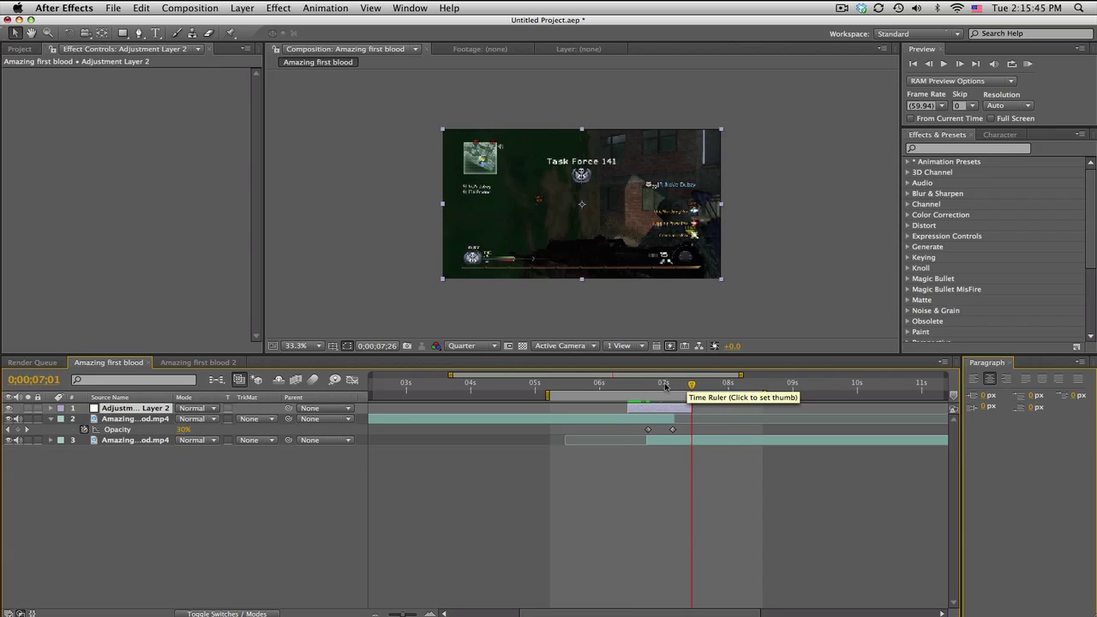
Apply Motion Tile to Adjustment Layer 2 via a 'moti' effects search.
scroll(632, 377, up, 3)
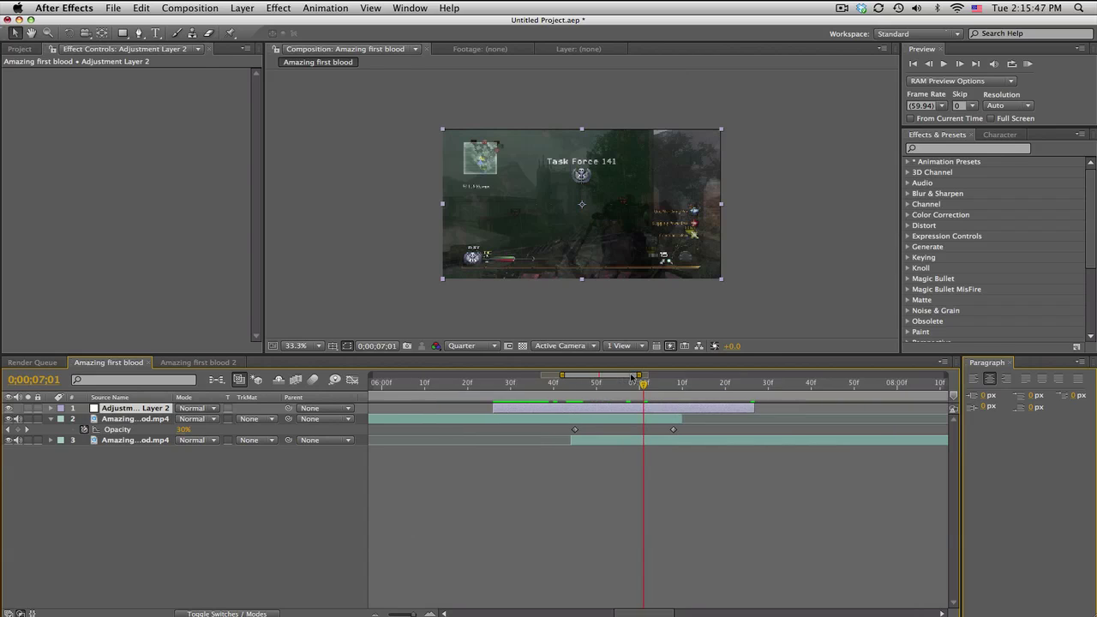
click(935, 149)
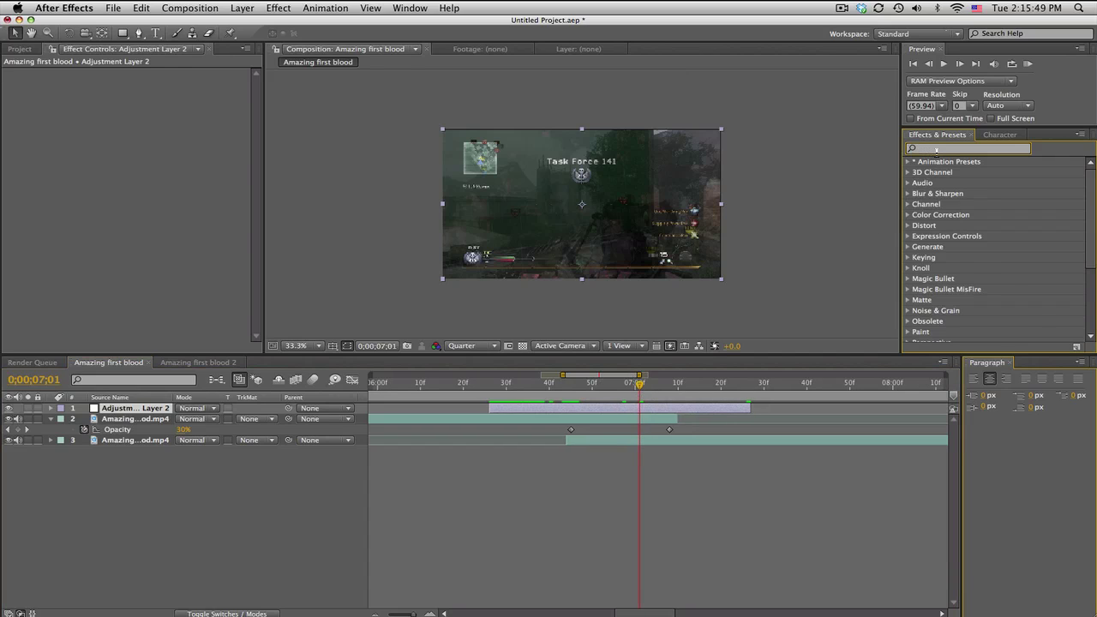
text(motion)
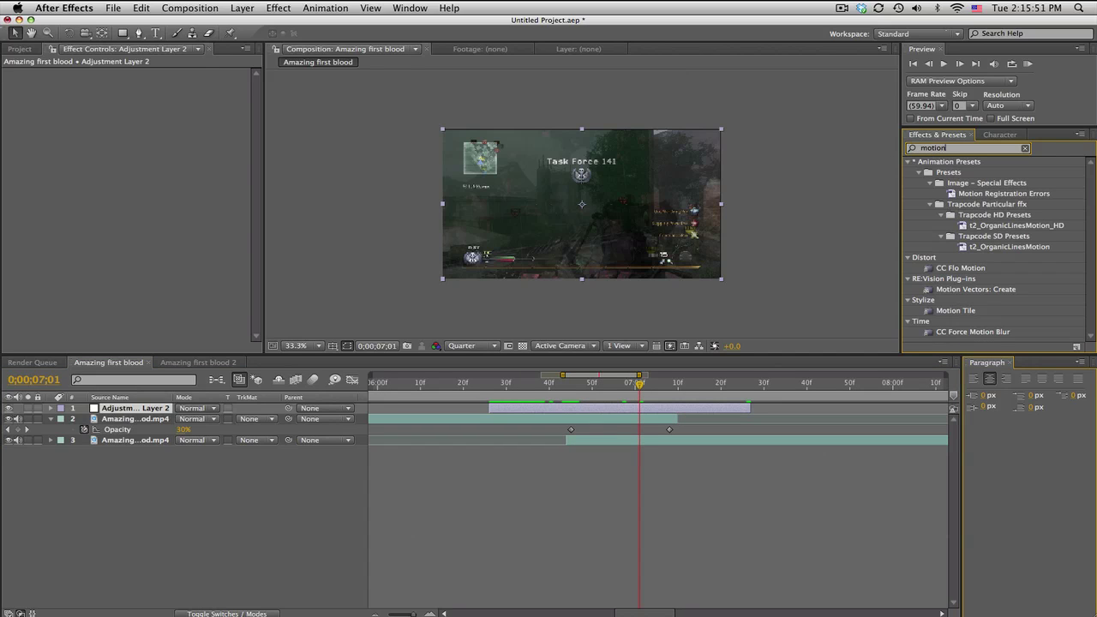
drag(968, 314, 603, 408)
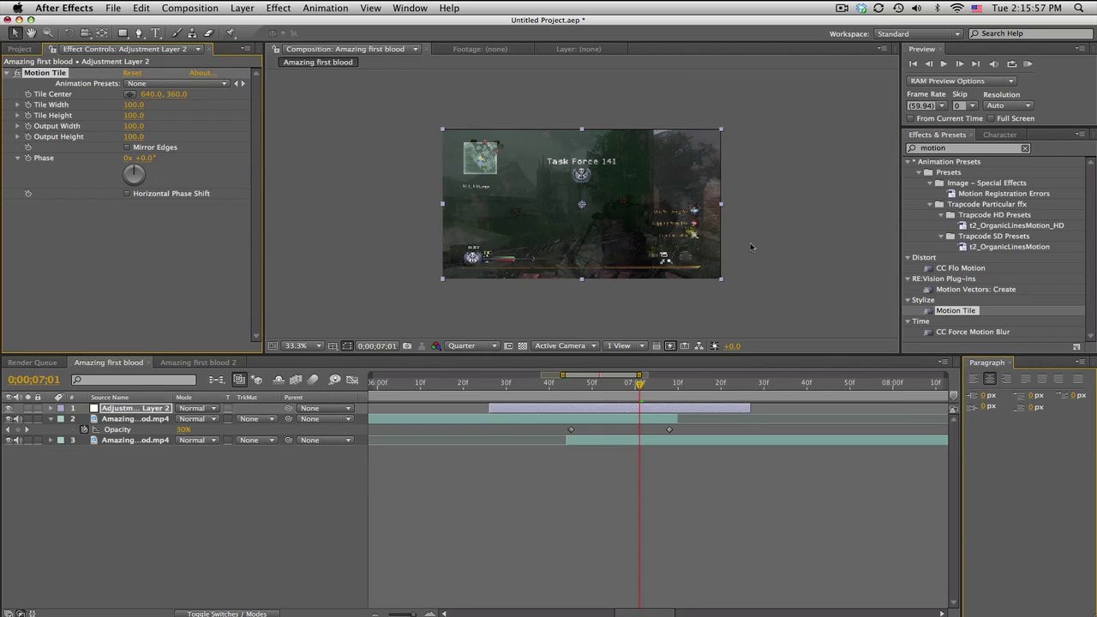
Test the tiling by setting Tile Height to 0 and dragging the tile values.
click(133, 114)
text(0)
key(Return)
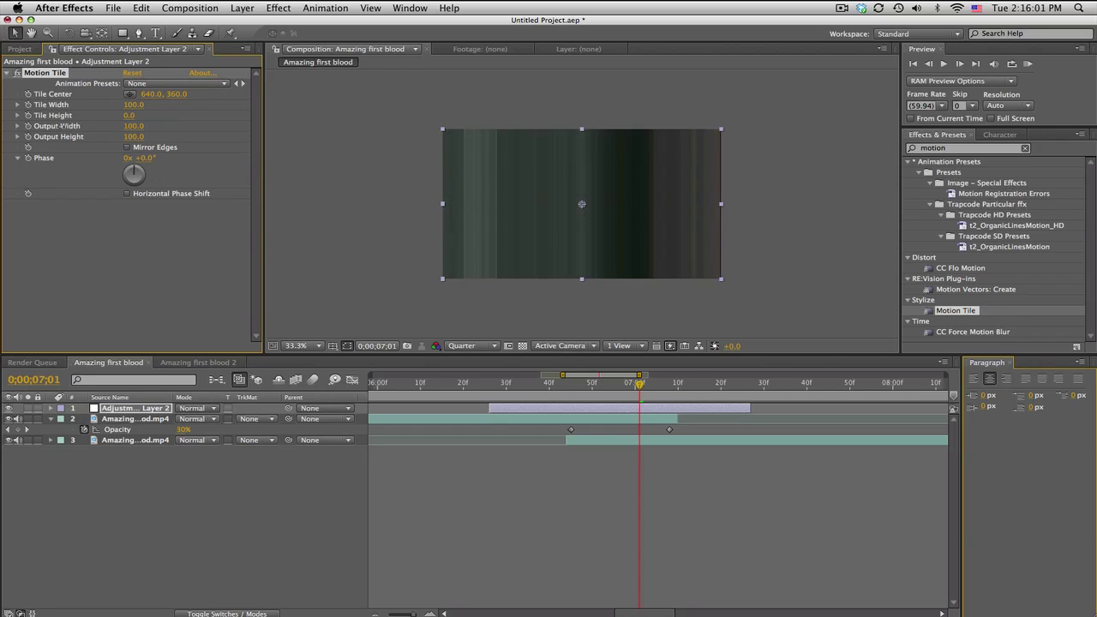
drag(133, 115, 219, 117)
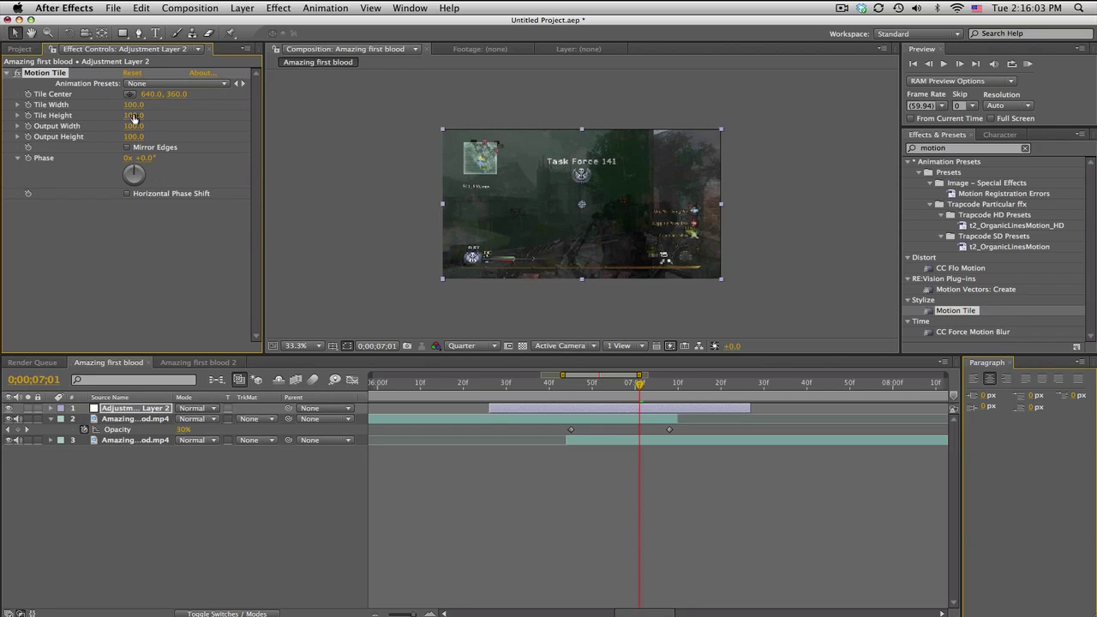
mouse_move(133, 117)
mouse_down()
mouse_move(112, 106)
mouse_move(129, 105)
mouse_up()
Reset Motion Tile's Tile Width and Tile Height both to 100.
click(133, 104)
text(100)
key(Return)
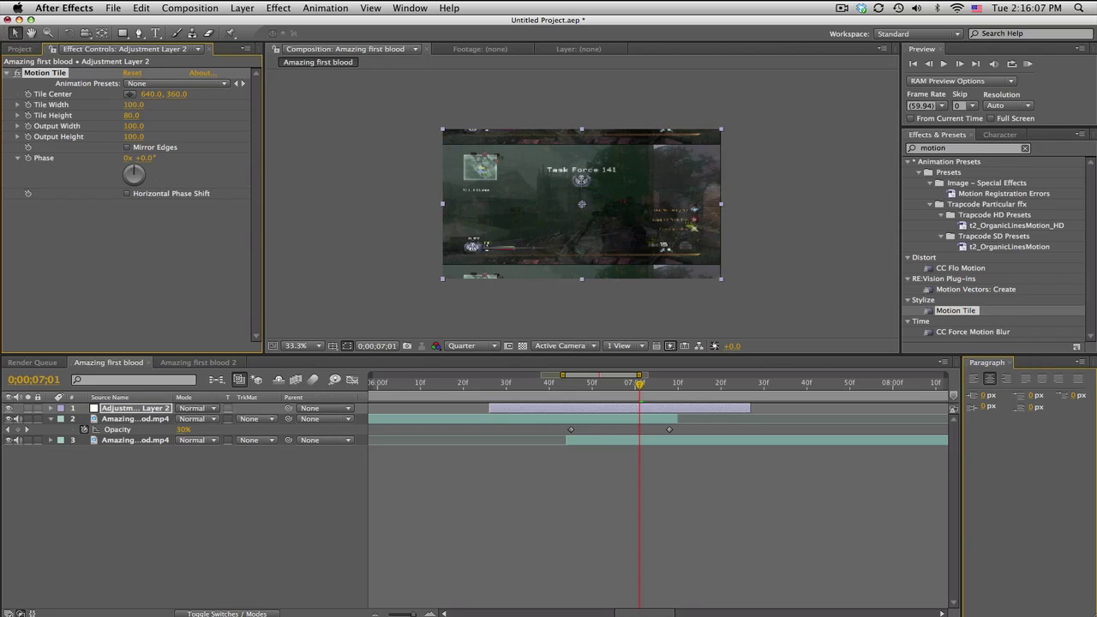
click(132, 117)
text(100)
key(Return)
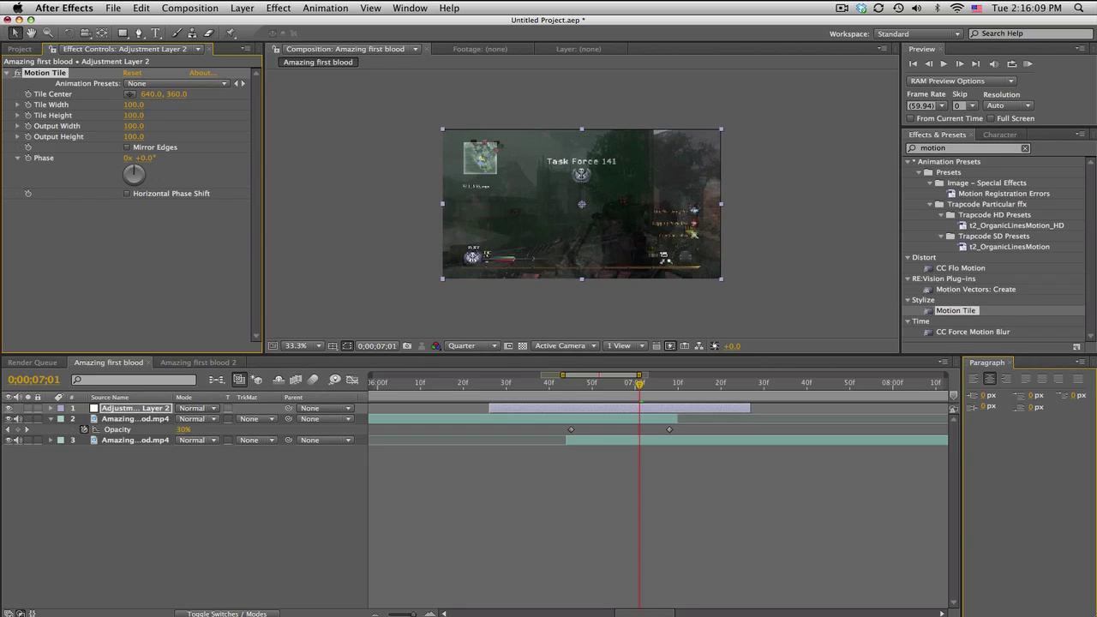
Pick-whip Tile Height's expression to effect("Motion Tile")("Tile Width") and reset Tile Width to 100.
alt+click(28, 114)
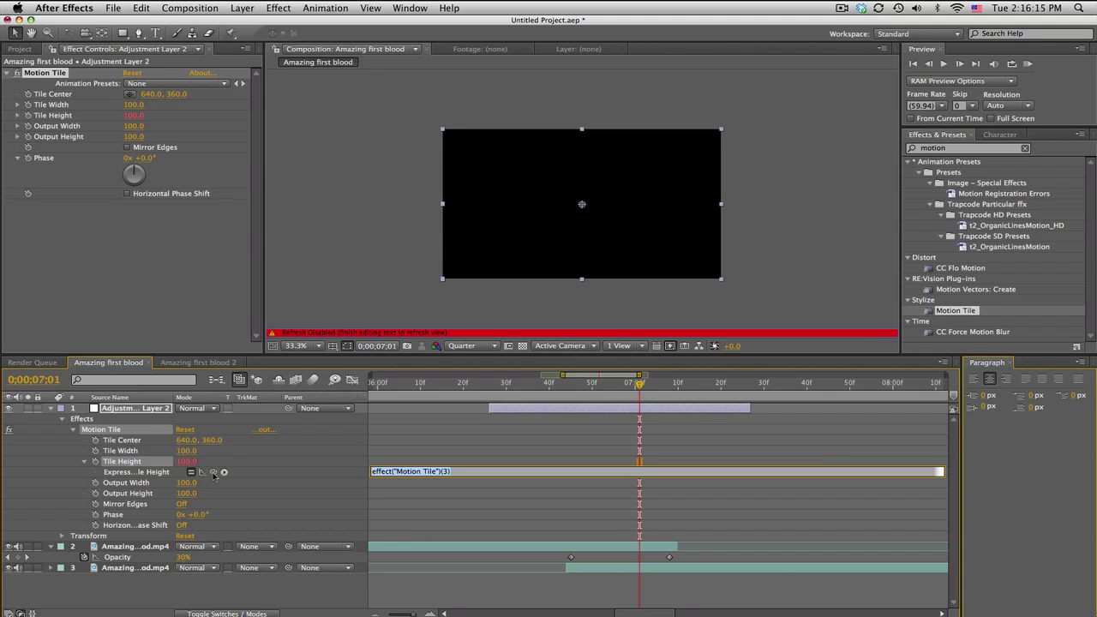
drag(213, 471, 129, 451)
click(428, 443)
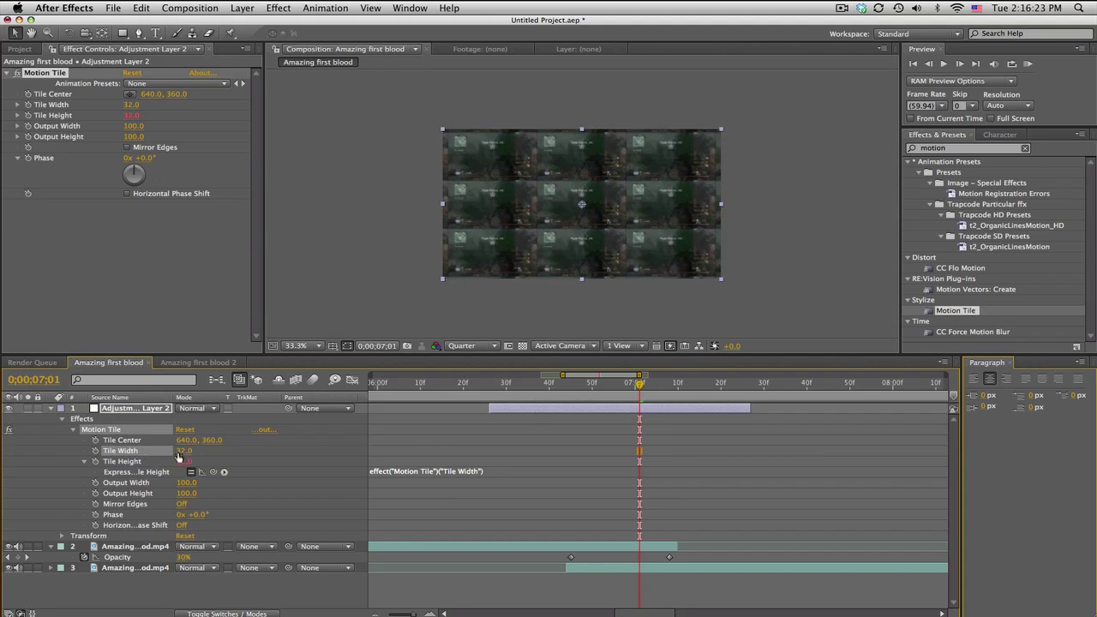
click(185, 450)
text(100)
key(Return)
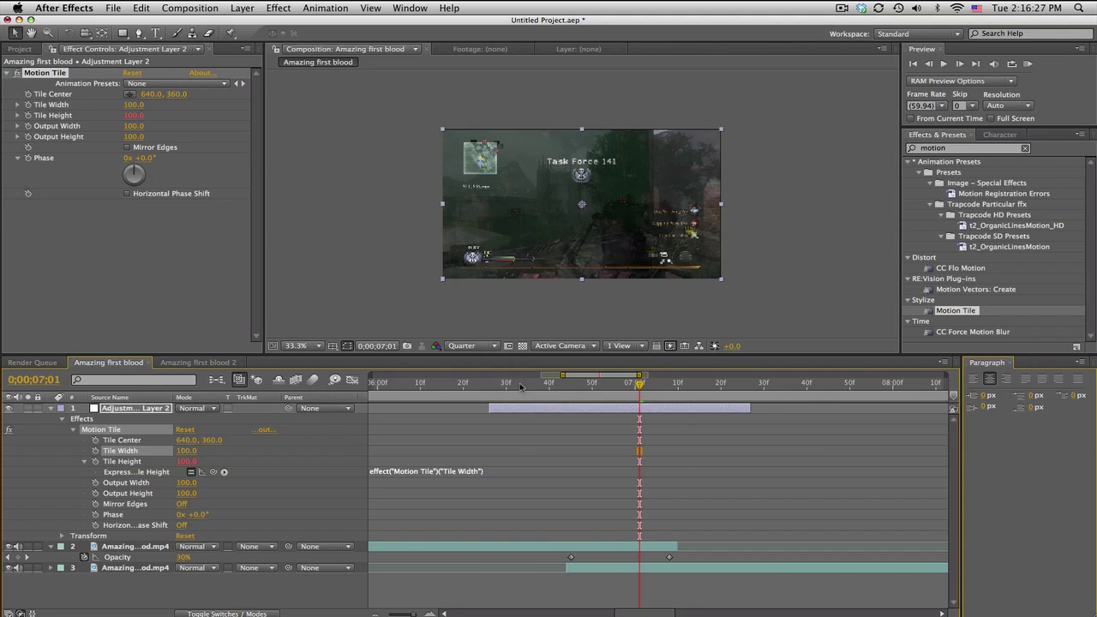
Keyframe Tile Width at 100 at 6;30 and 7;24, dipping to 34 at 6;57.
drag(520, 386, 505, 383)
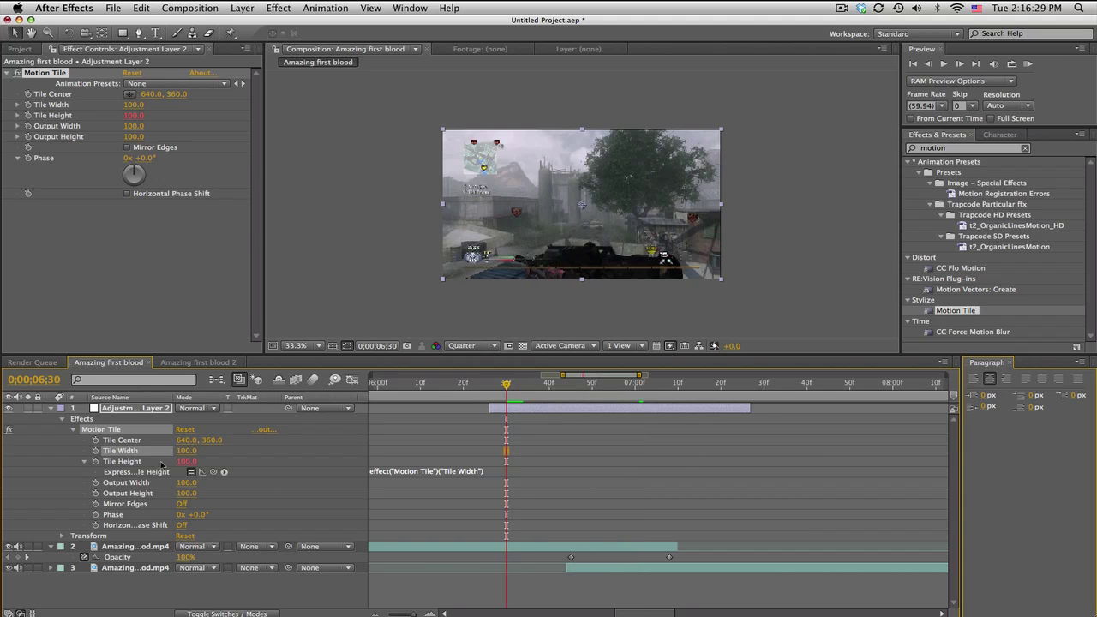
click(95, 451)
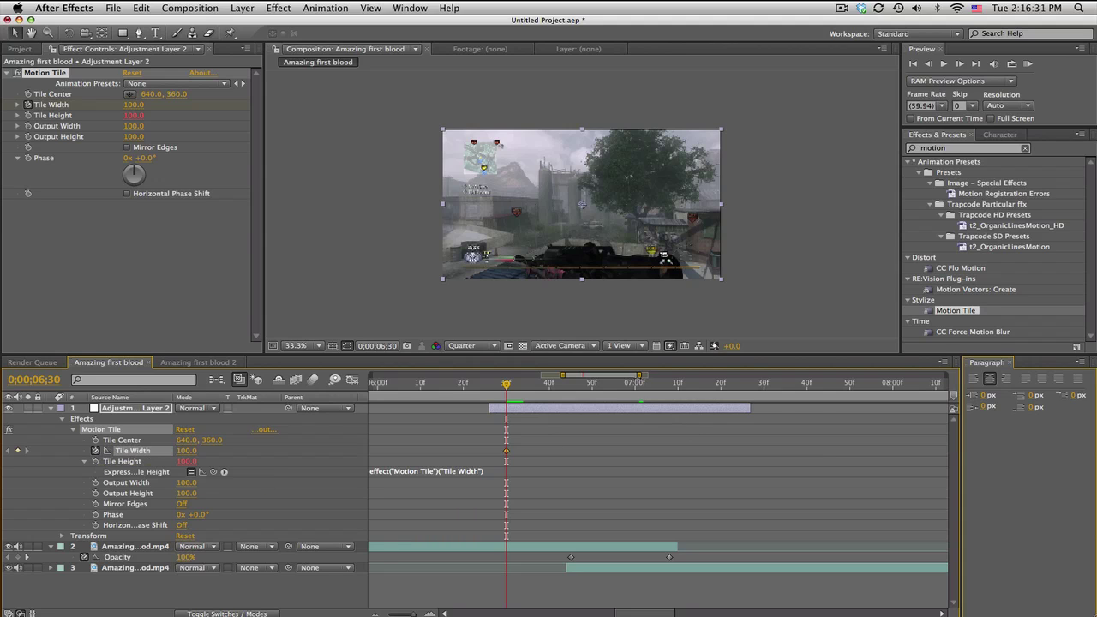
key(space)
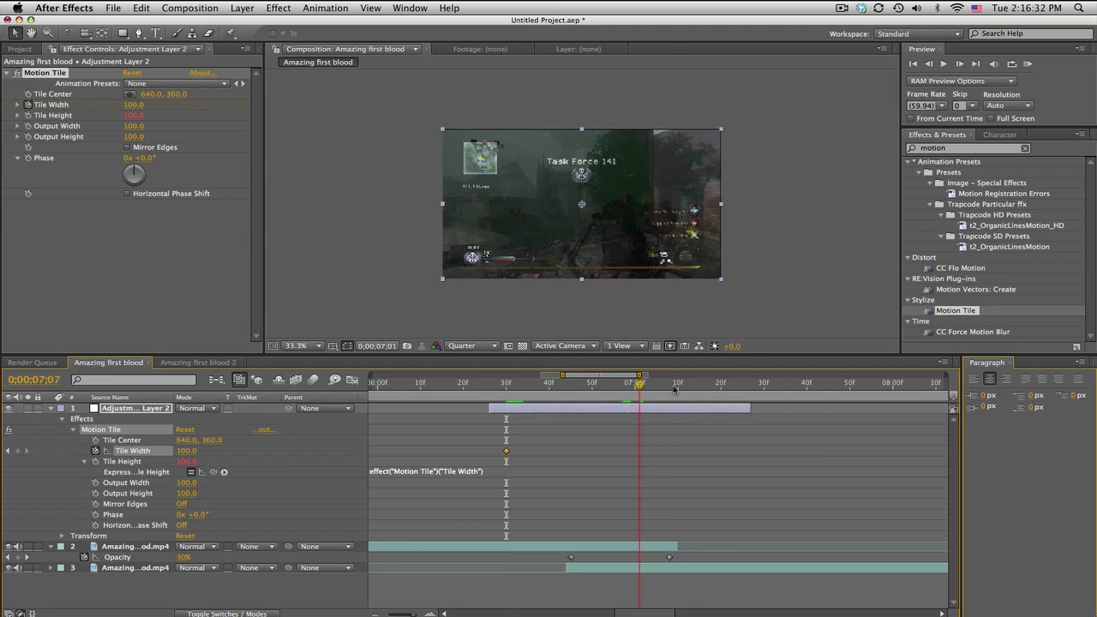
click(17, 451)
click(626, 385)
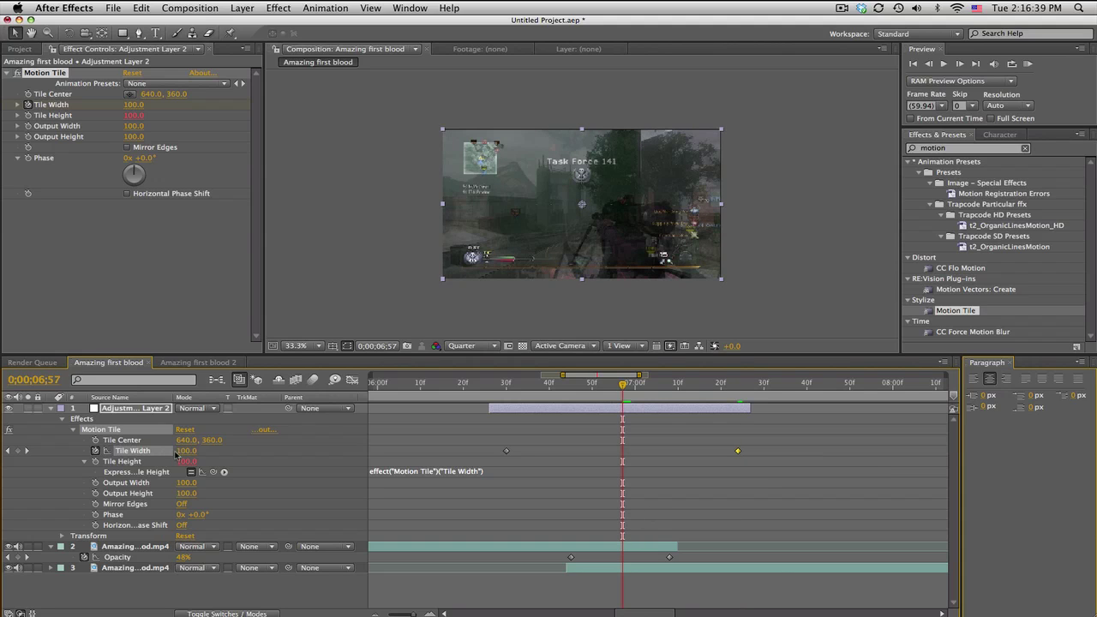
drag(175, 452, 142, 464)
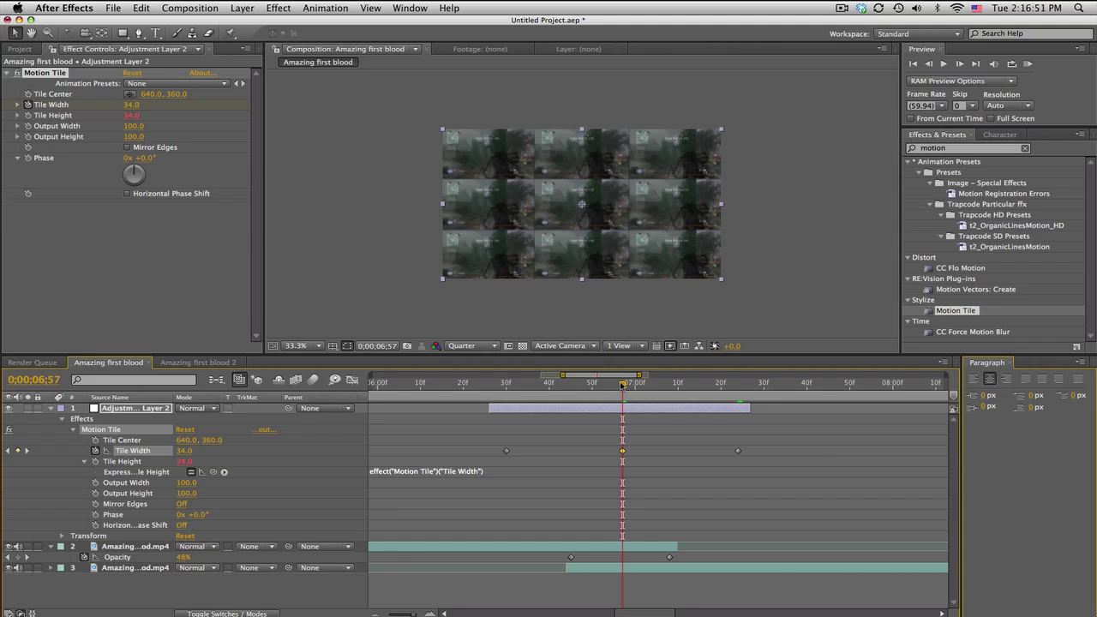
drag(622, 385, 717, 387)
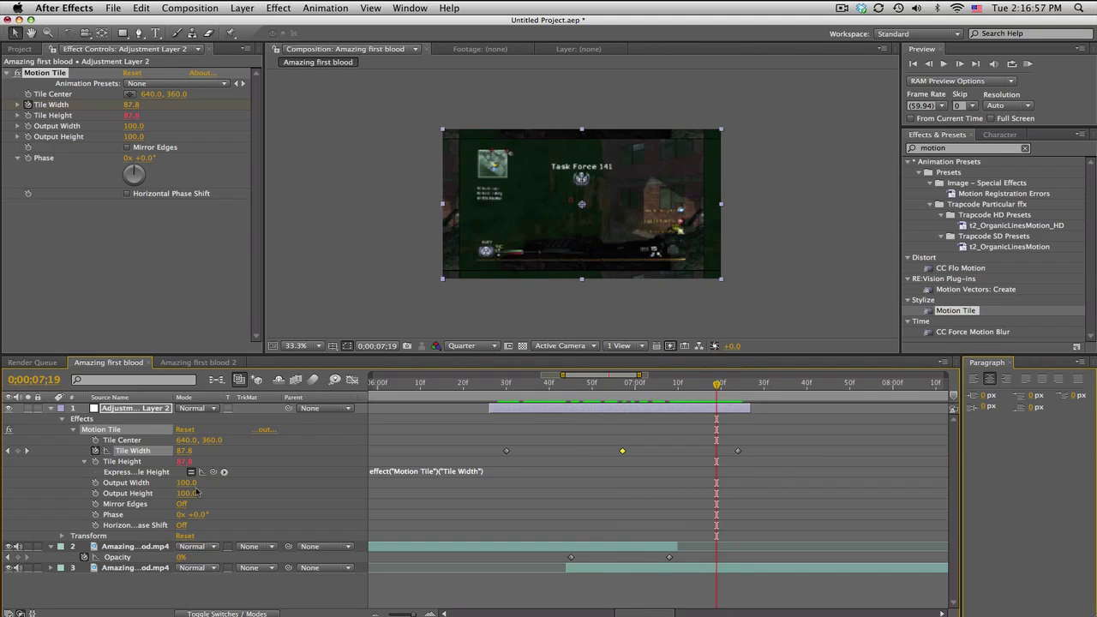
In the Graph Editor, easy-ease the low 34 Tile Width keyframe and widen its ease.
click(352, 382)
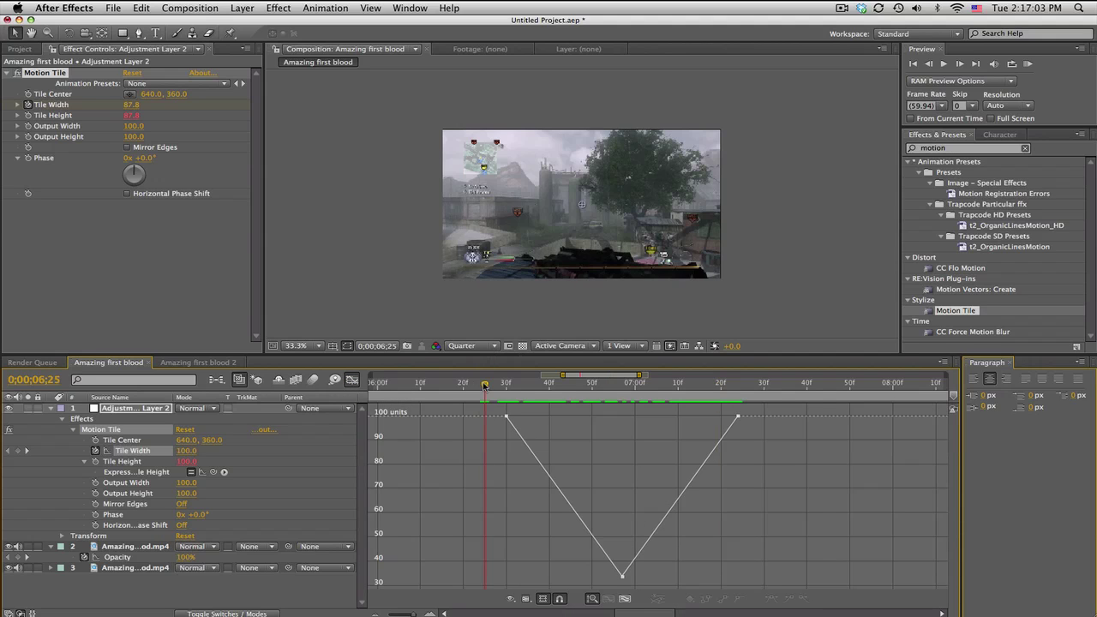
drag(484, 385, 553, 386)
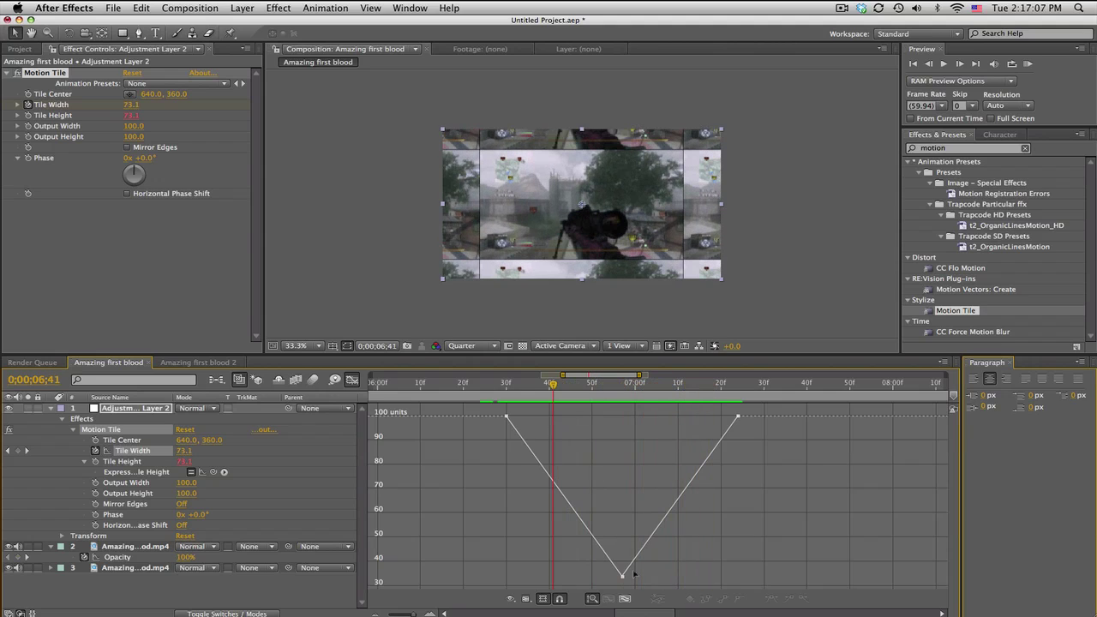
click(621, 576)
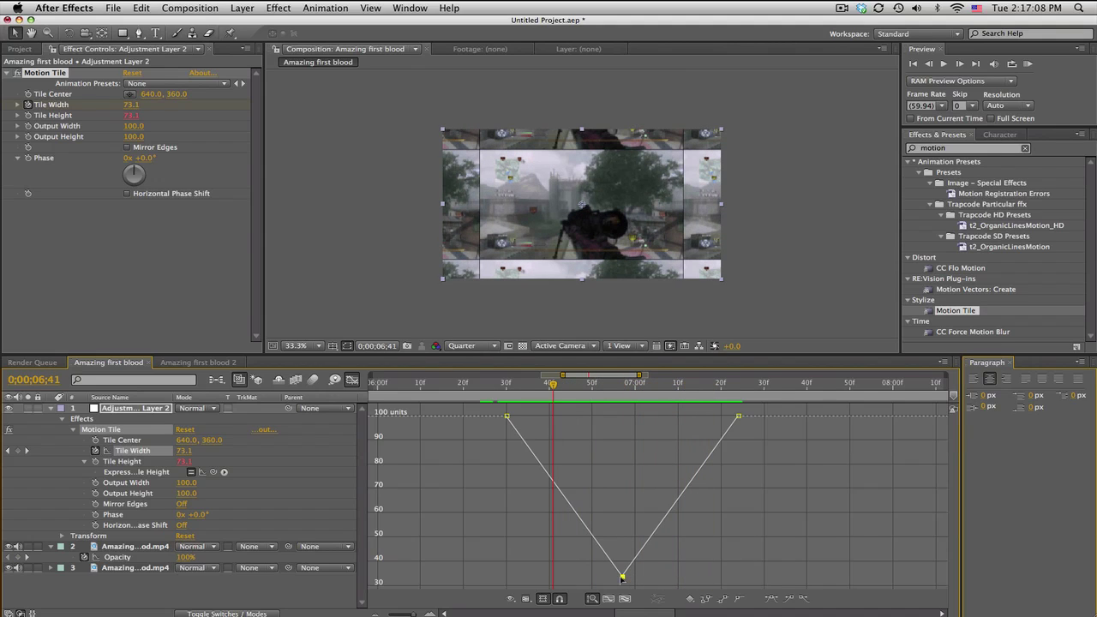
click(772, 599)
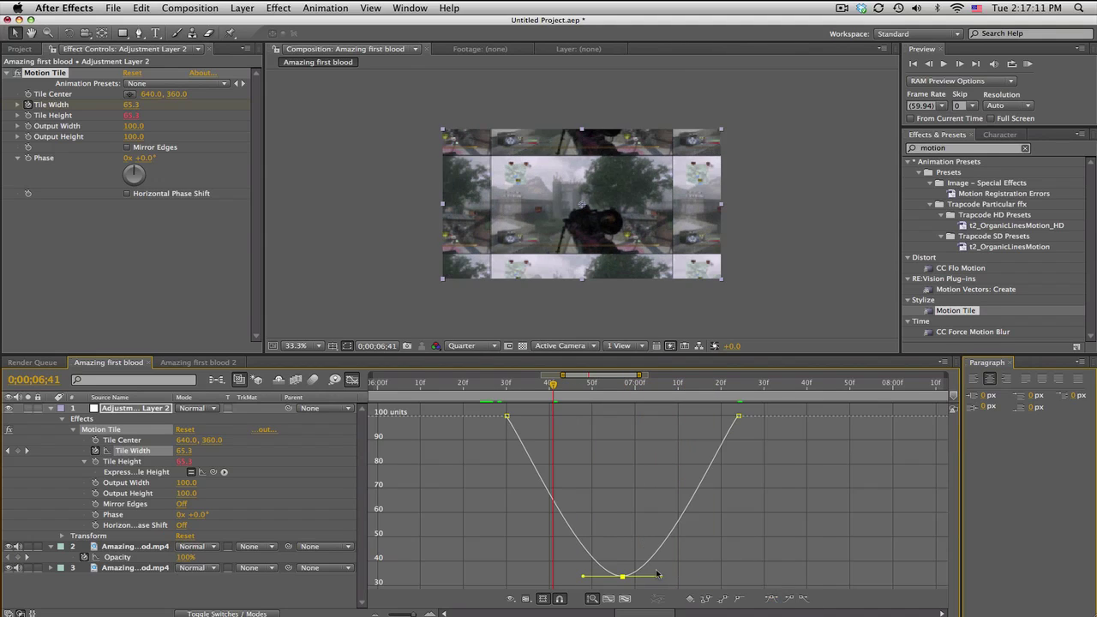
drag(661, 576, 718, 583)
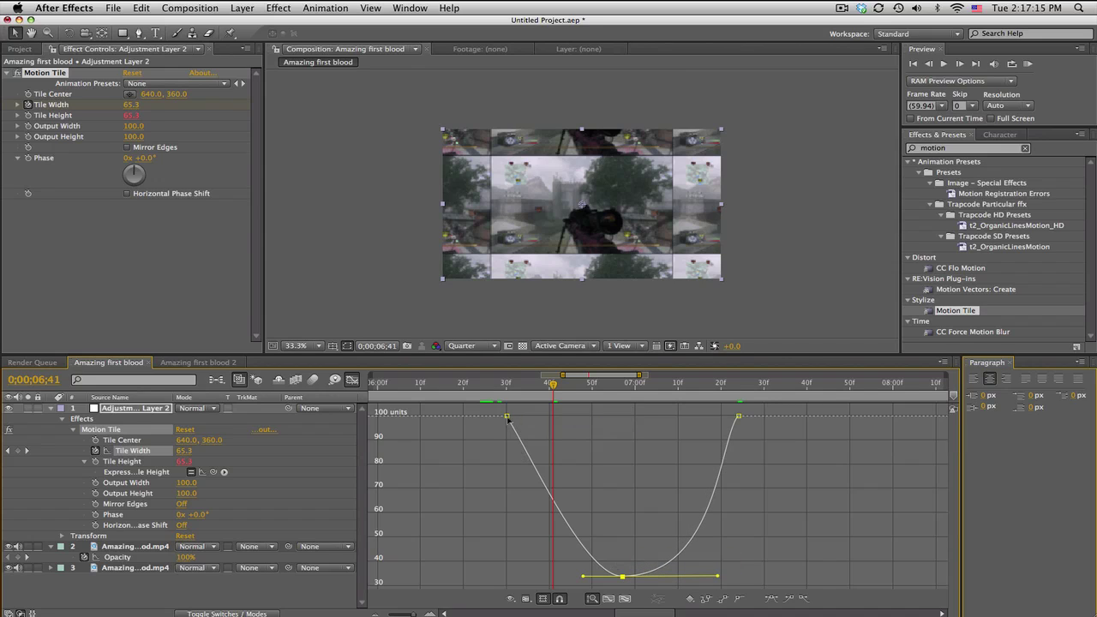
Ease out of the first Tile Width keyframe for a steep drop and lengthen the low keyframe's outgoing ease.
click(506, 417)
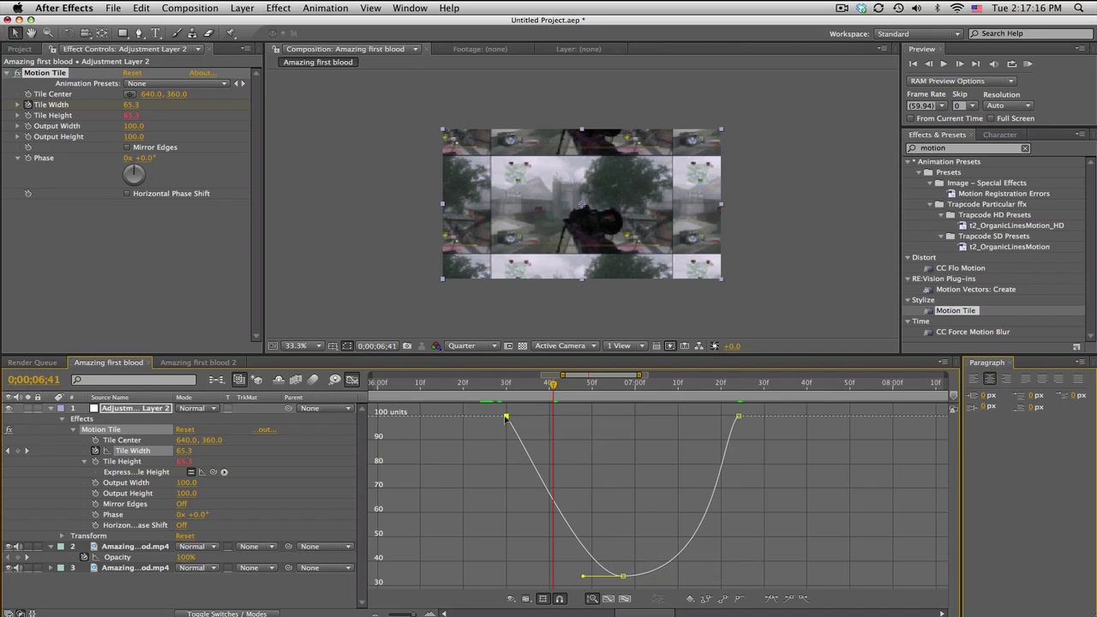
click(806, 600)
drag(544, 417, 509, 531)
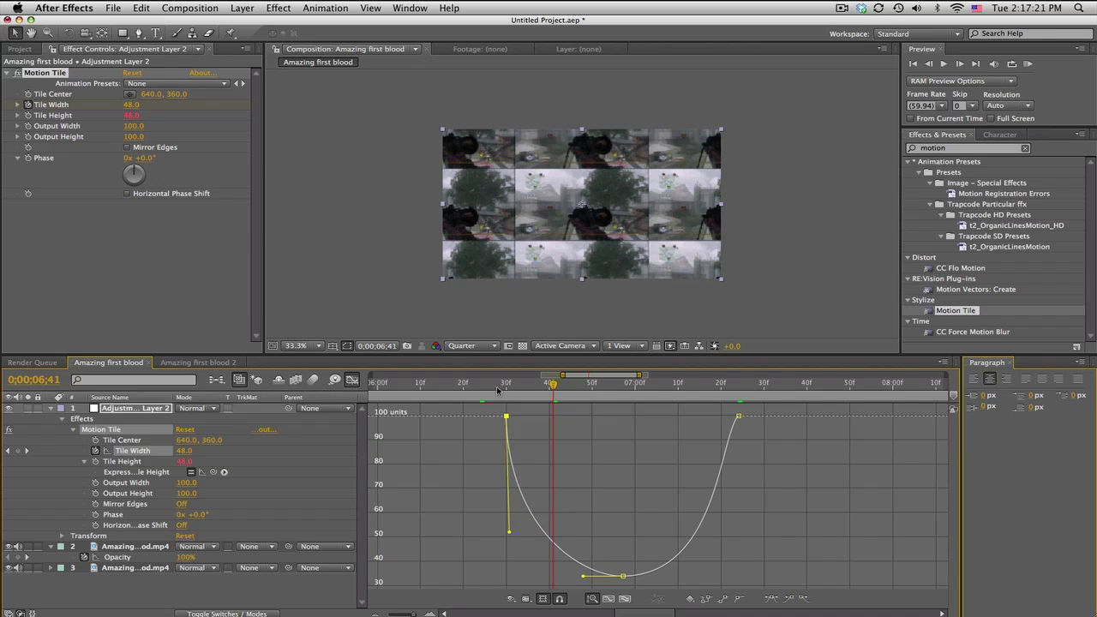
click(623, 577)
drag(720, 580, 746, 581)
drag(589, 385, 745, 396)
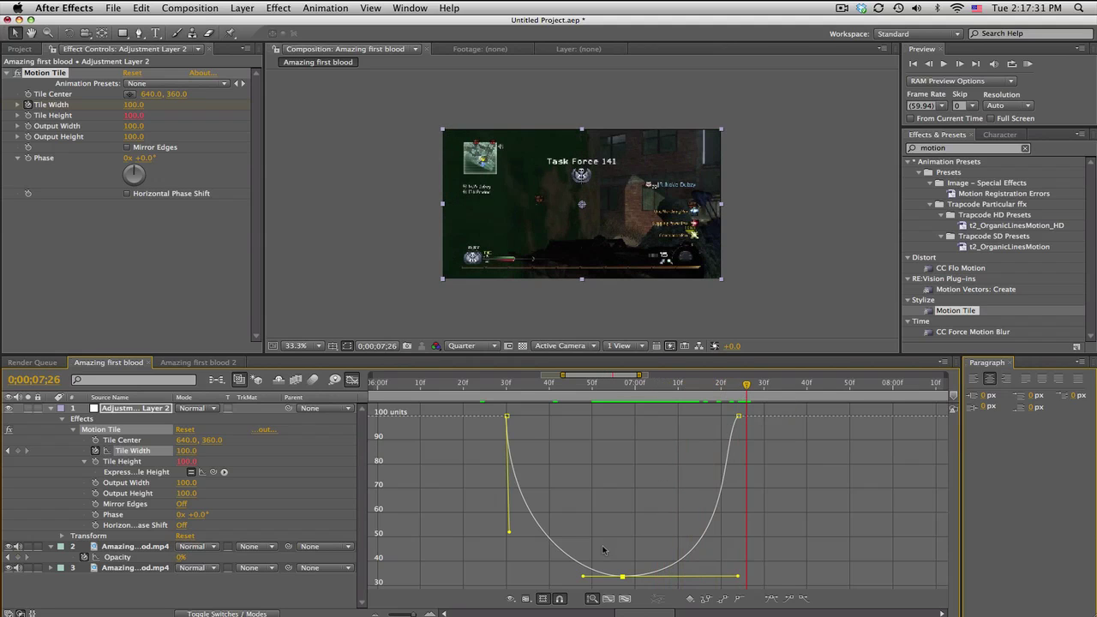
Shift the low Tile Width keyframe slightly later and preview the eased zoom.
drag(624, 578, 652, 576)
drag(507, 393, 755, 400)
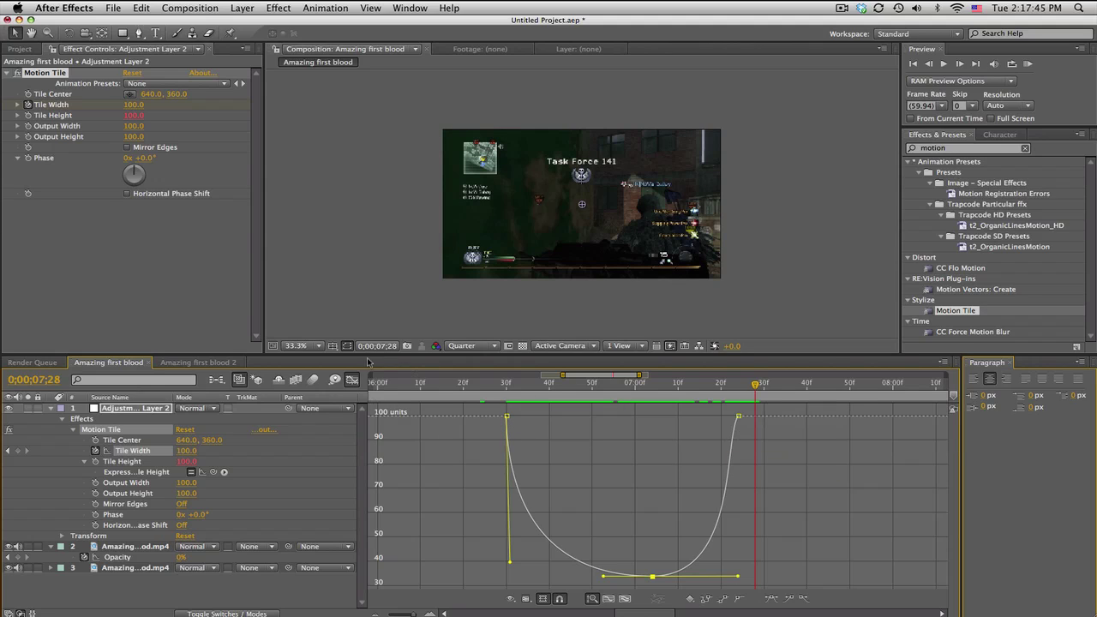
click(350, 380)
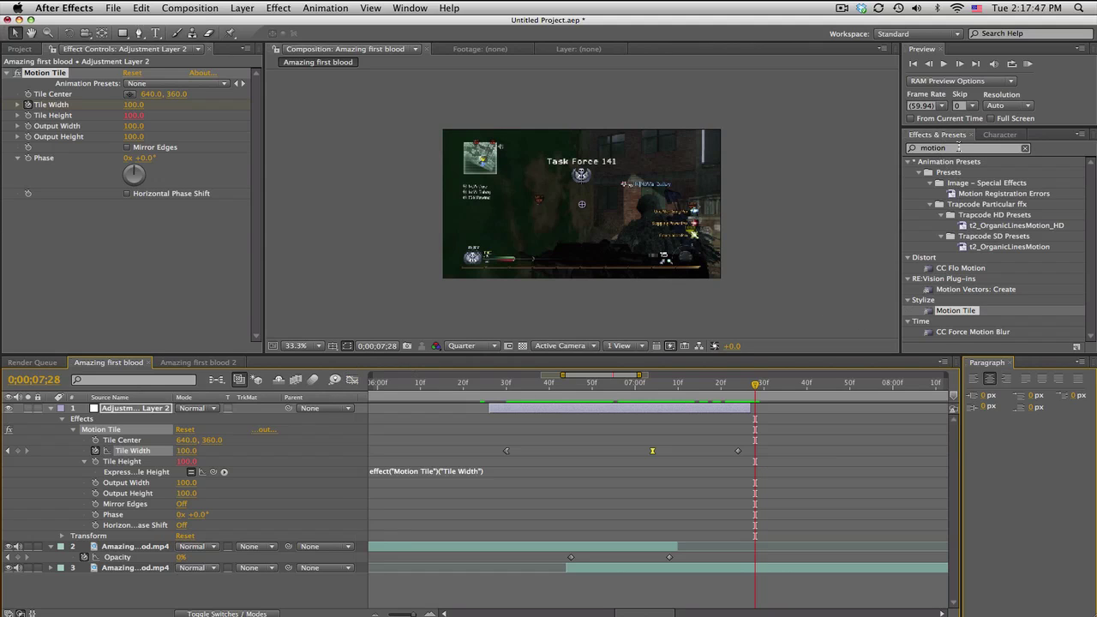
Apply Optics Compensation to Adjustment Layer 2 via an 'opti' effects search.
click(958, 148)
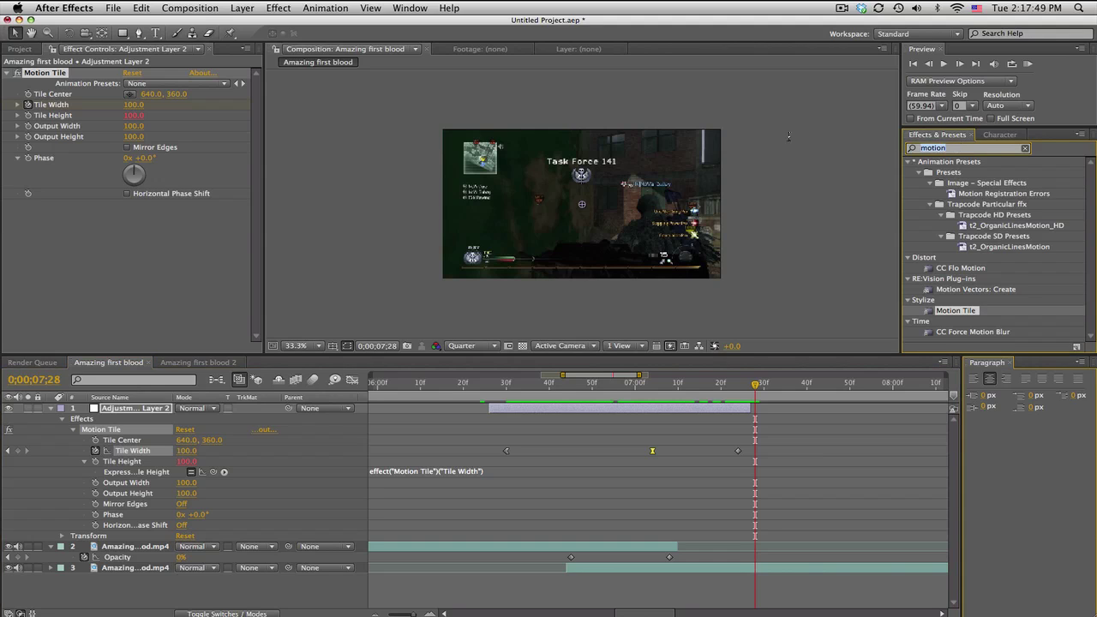
text(opti)
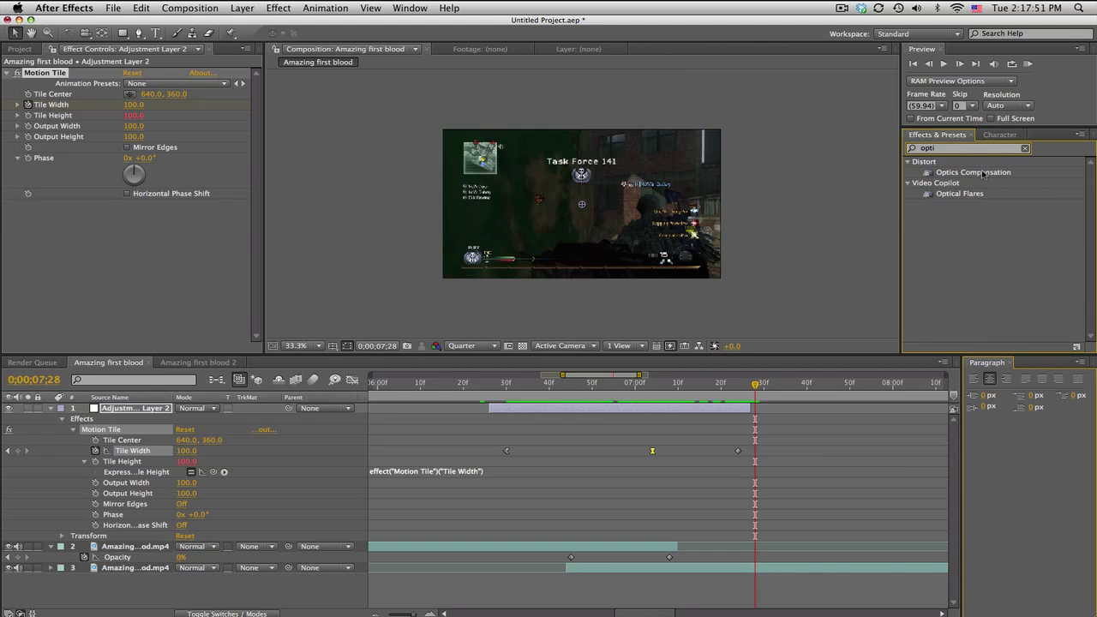
drag(983, 174, 598, 411)
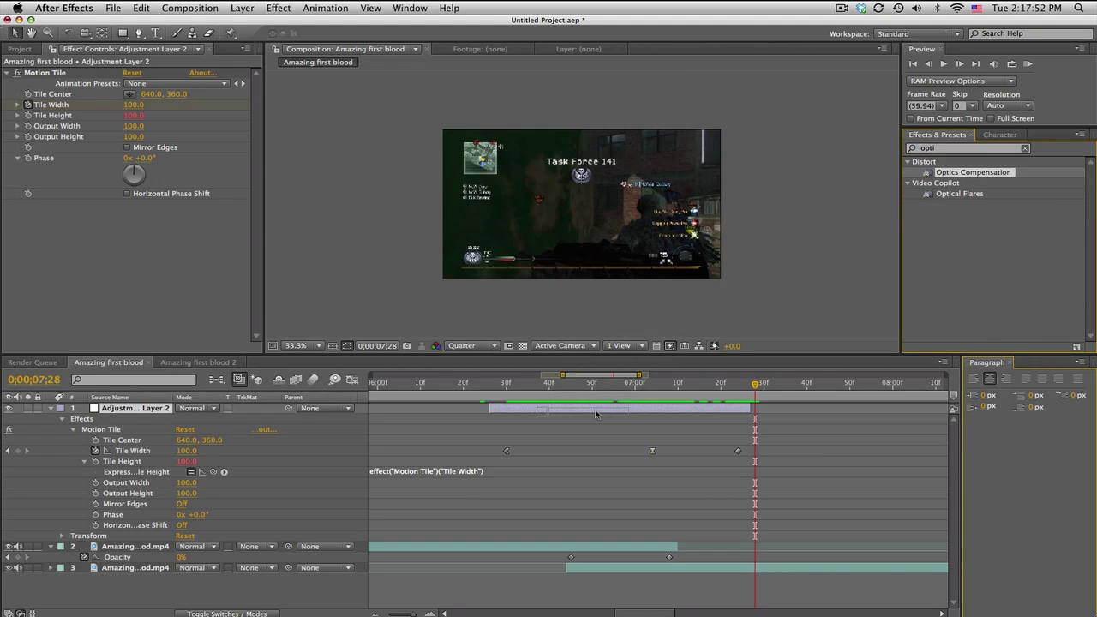
Keyframe Optics Compensation's Field Of View at 0.0 at 6;30 and 7;23.
click(506, 390)
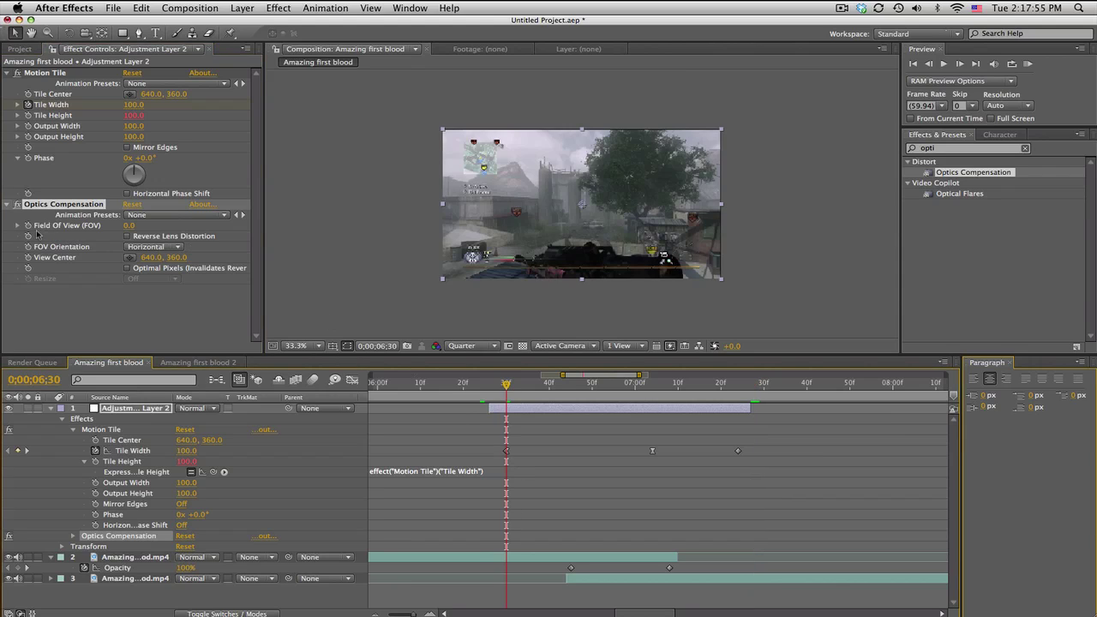
click(28, 226)
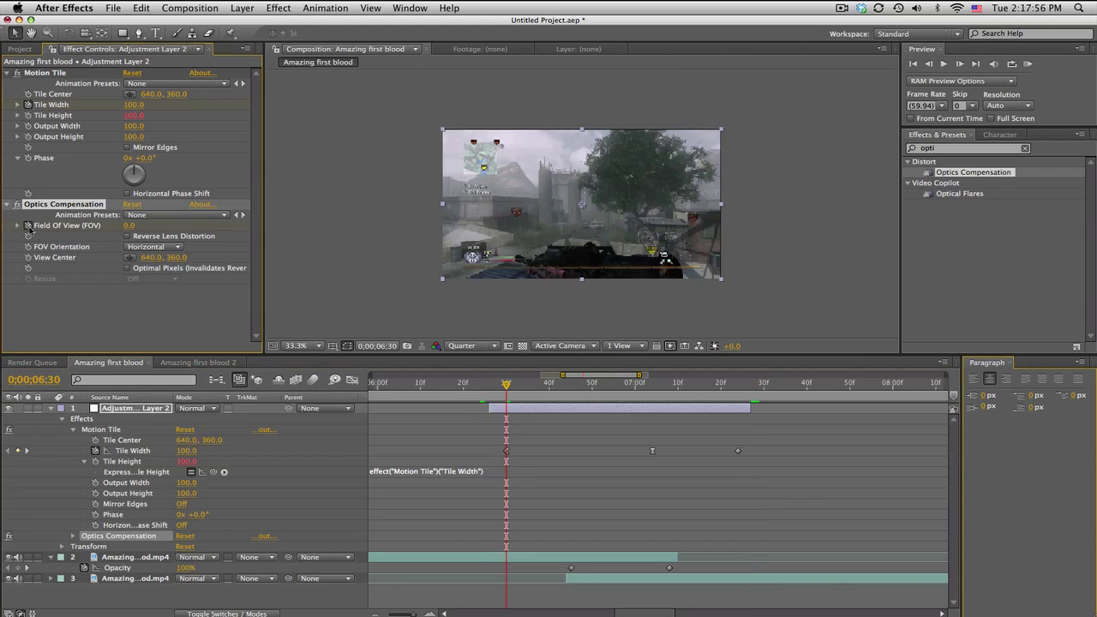
click(735, 386)
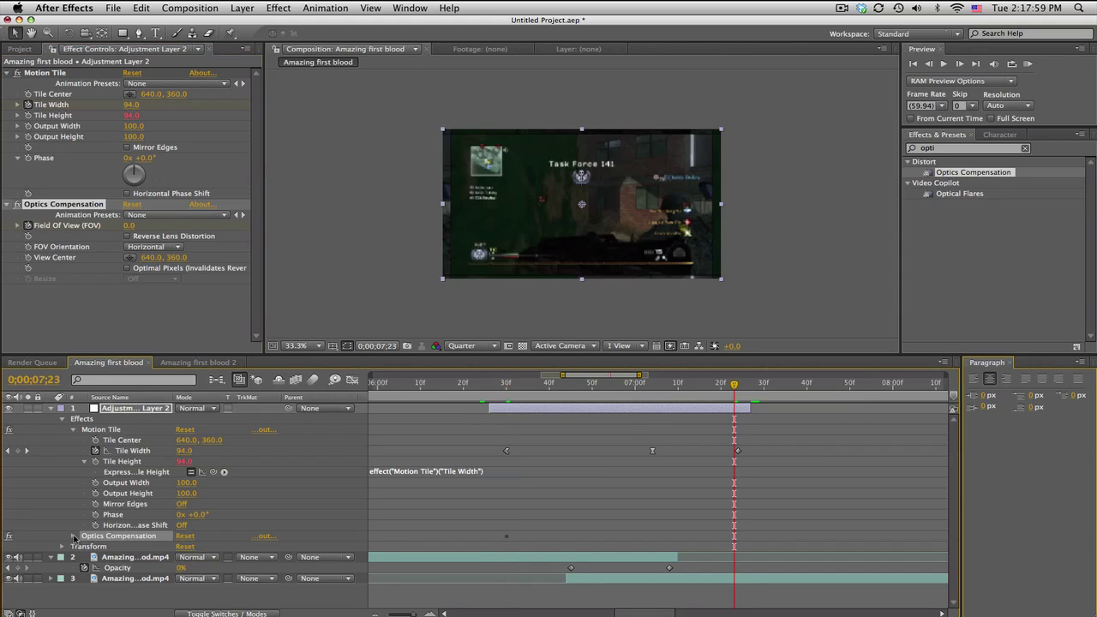
click(74, 536)
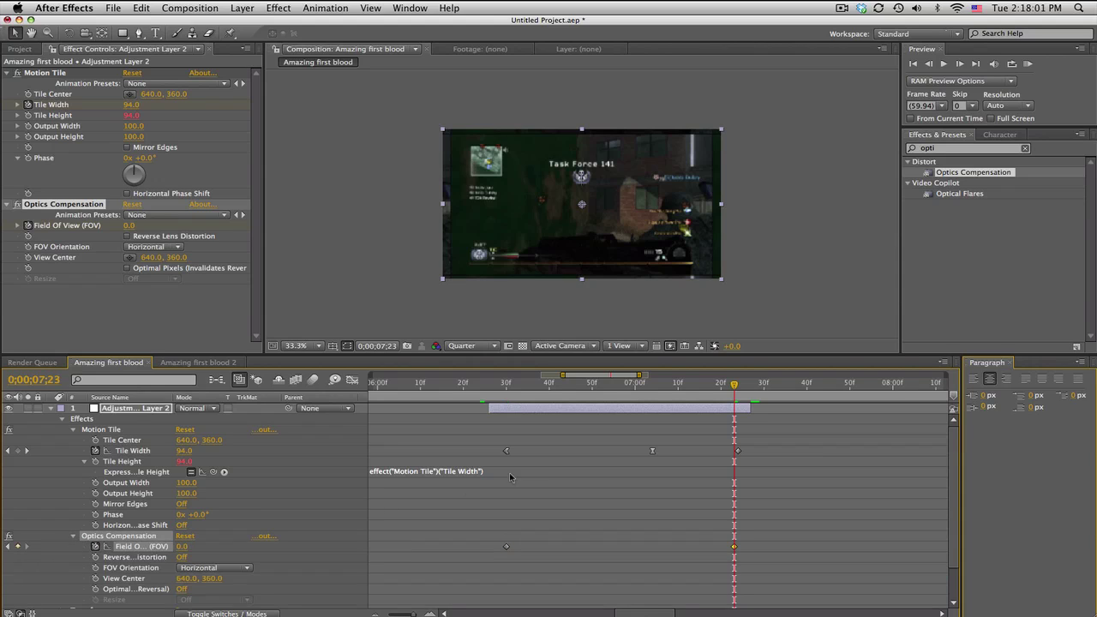
click(650, 384)
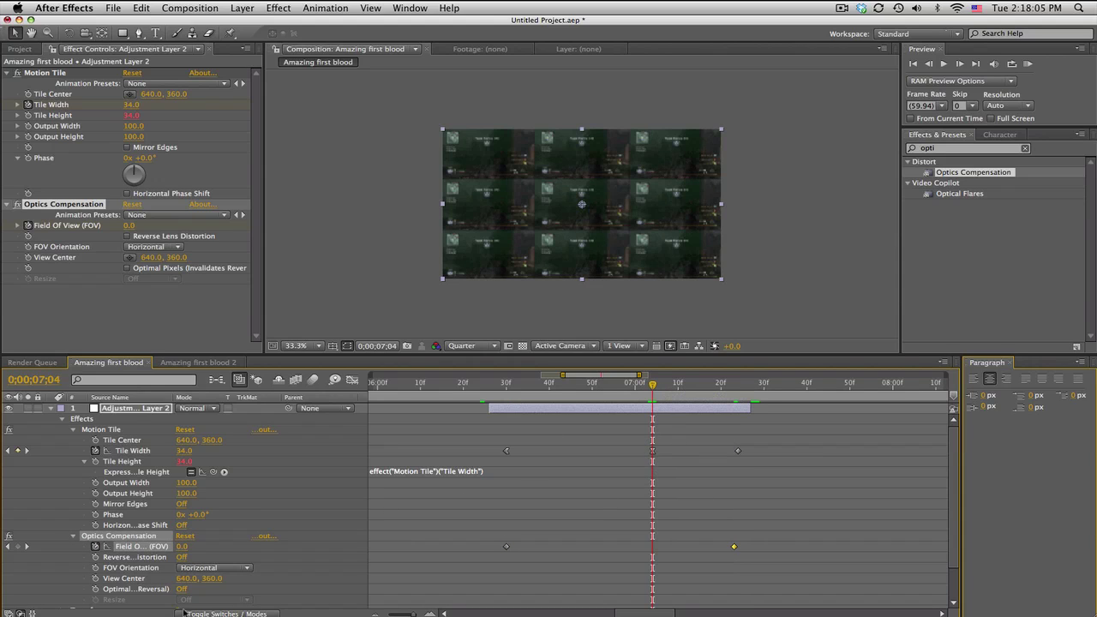
Turn on Reverse Lens Distortion and raise Field Of View mid-transition to bulge the tiles.
click(126, 236)
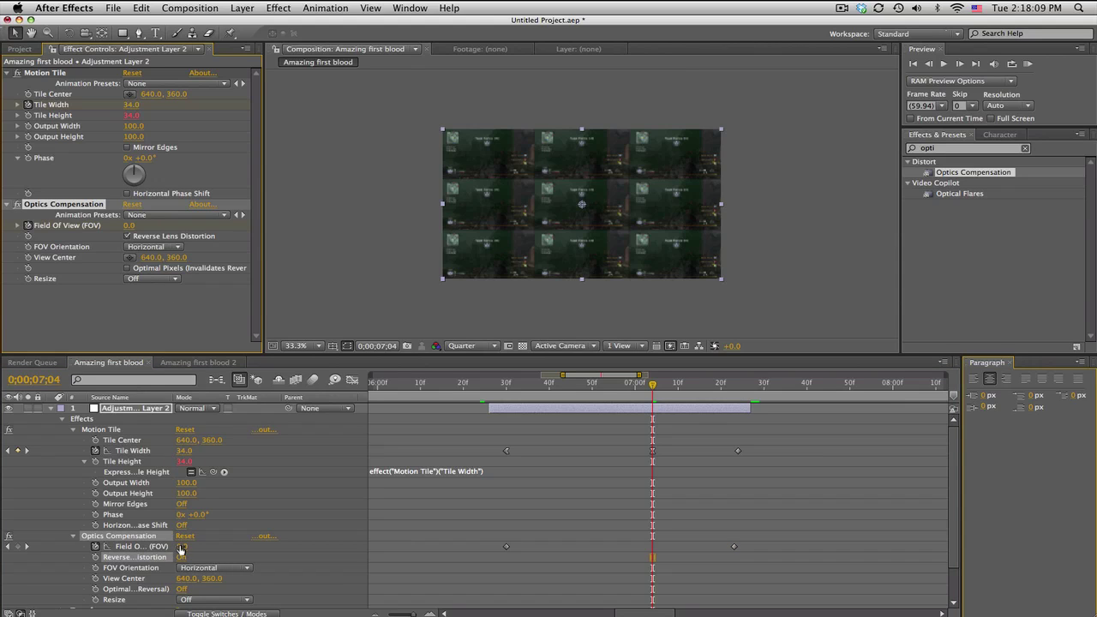
drag(180, 550, 761, 494)
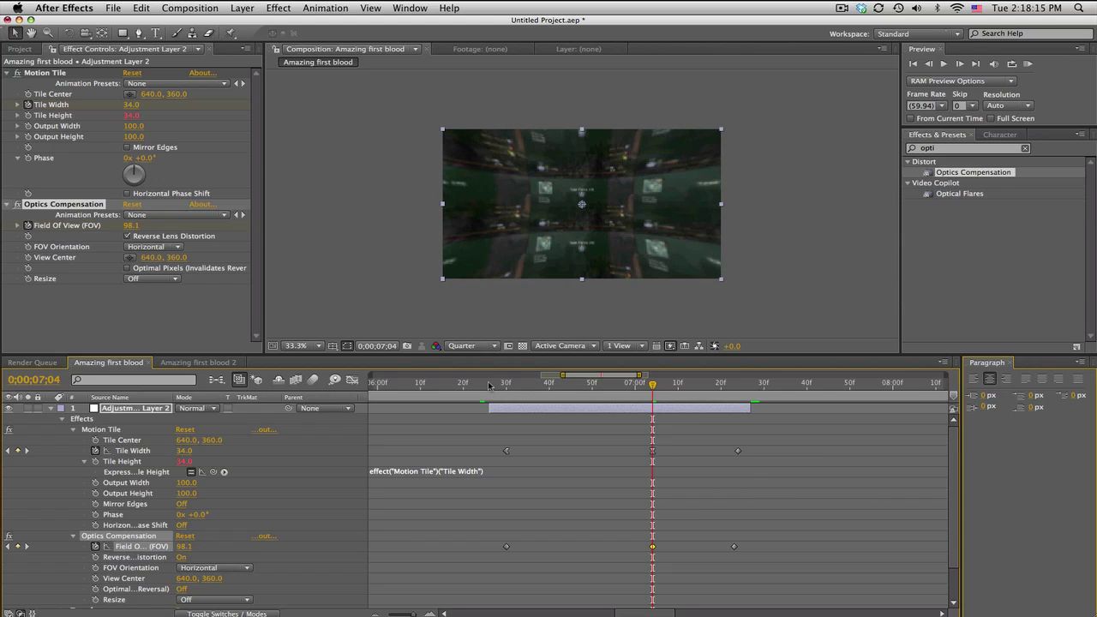
drag(489, 385, 687, 395)
drag(592, 375, 605, 376)
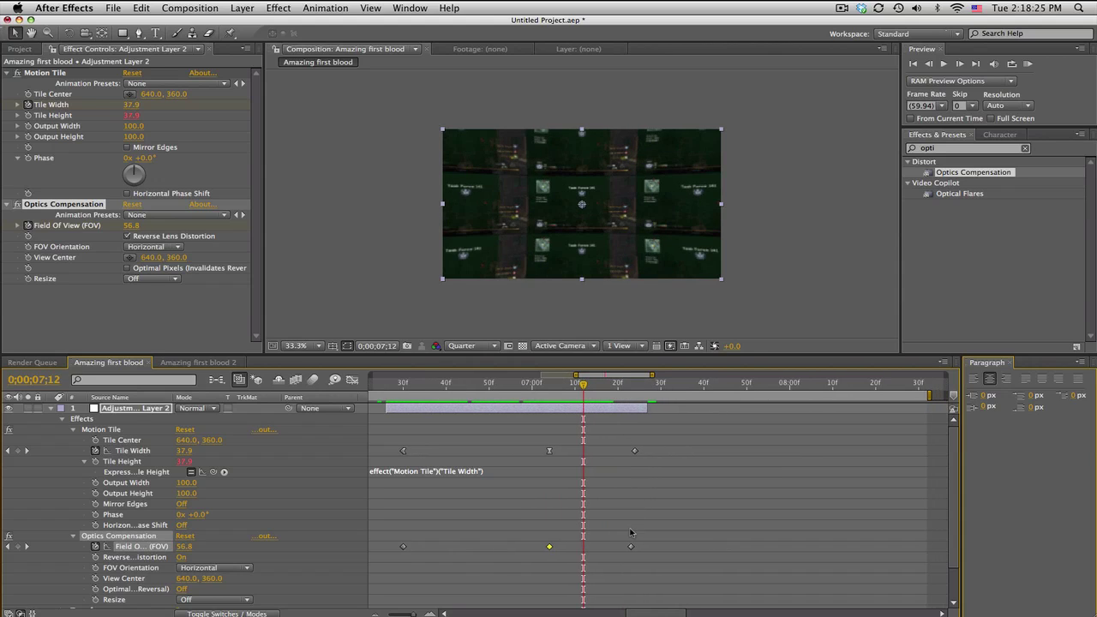
Extend Adjustment Layer 2's end and move the last Field Of View keyframe later.
drag(652, 408, 774, 413)
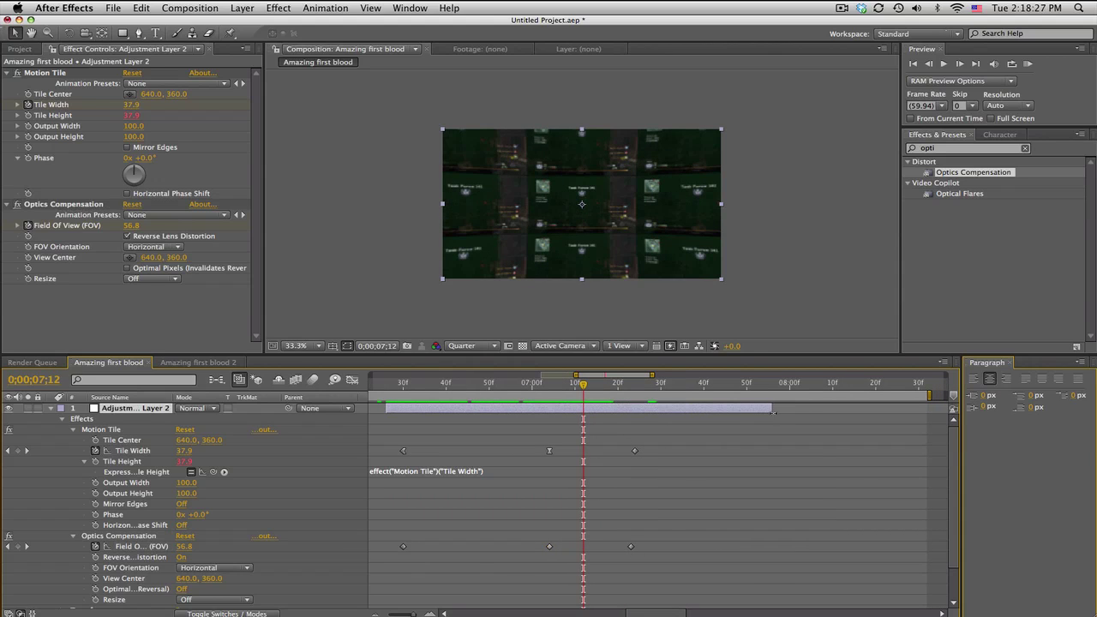
drag(631, 548, 712, 547)
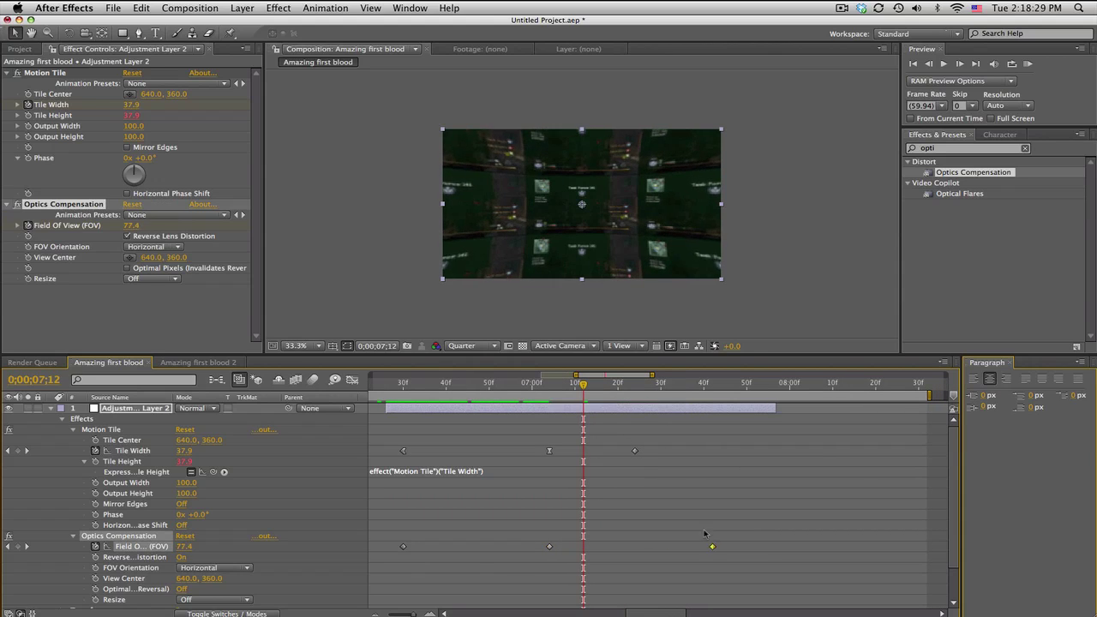
drag(557, 386, 586, 558)
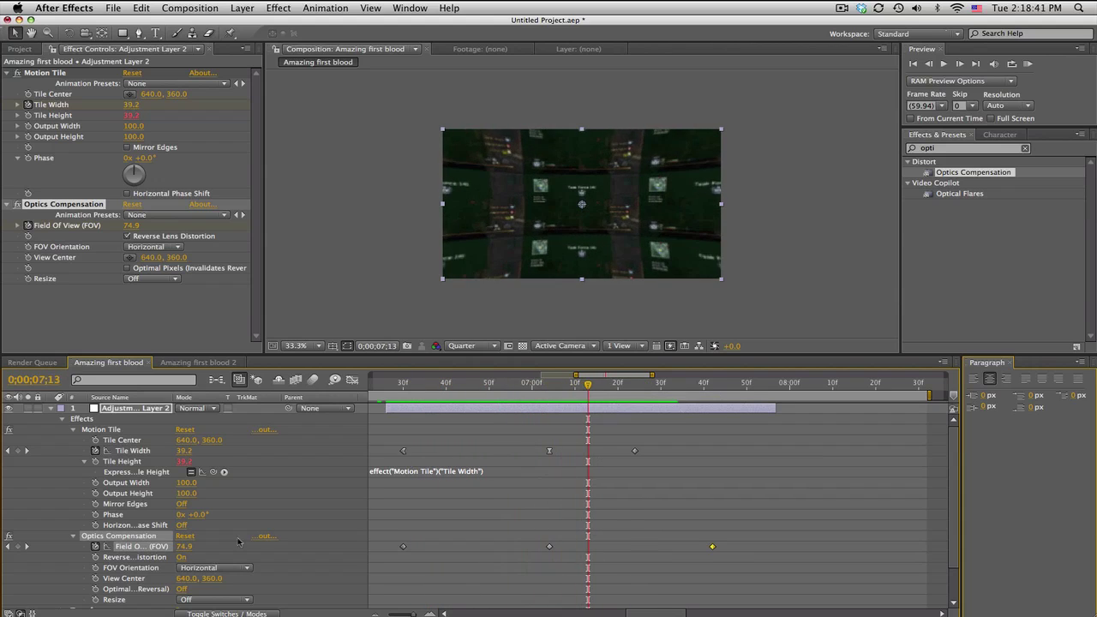
Easy-ease the peak Field Of View keyframe in the Graph Editor, nudge keyframes later, then show Amazing first blood 2.
click(352, 381)
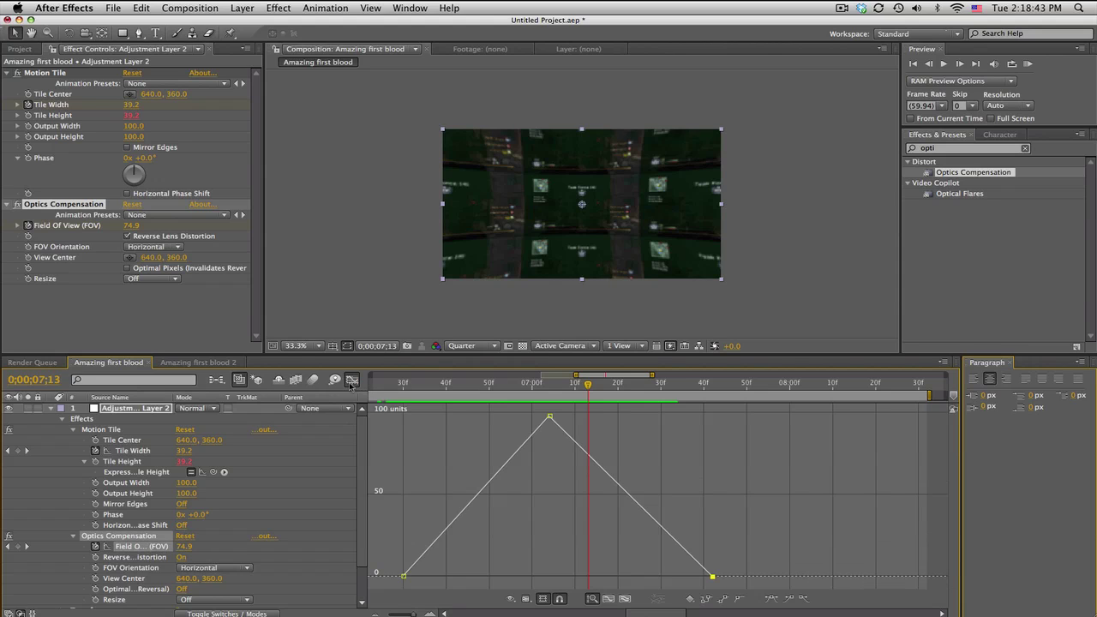
click(550, 417)
click(771, 598)
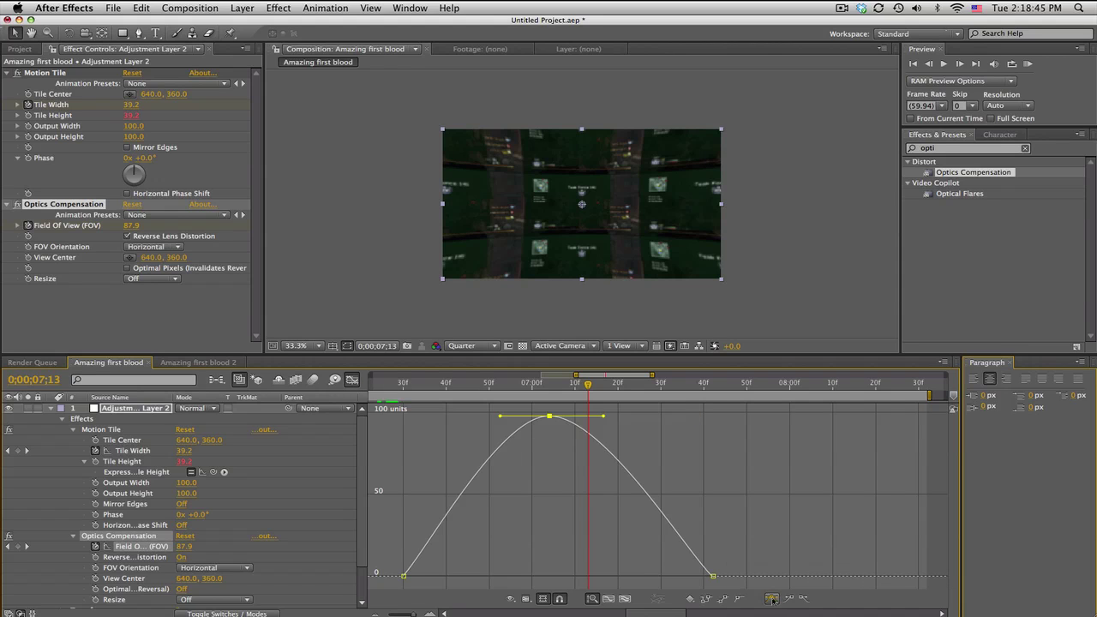
drag(404, 388, 639, 385)
drag(550, 417, 566, 416)
drag(718, 577, 726, 578)
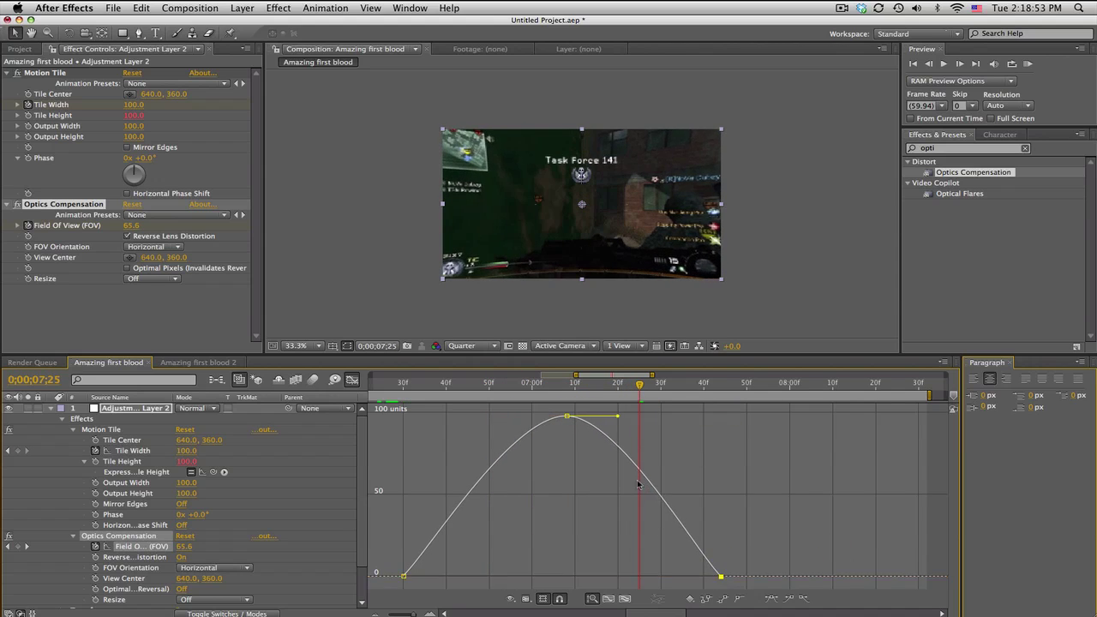
drag(425, 388, 638, 415)
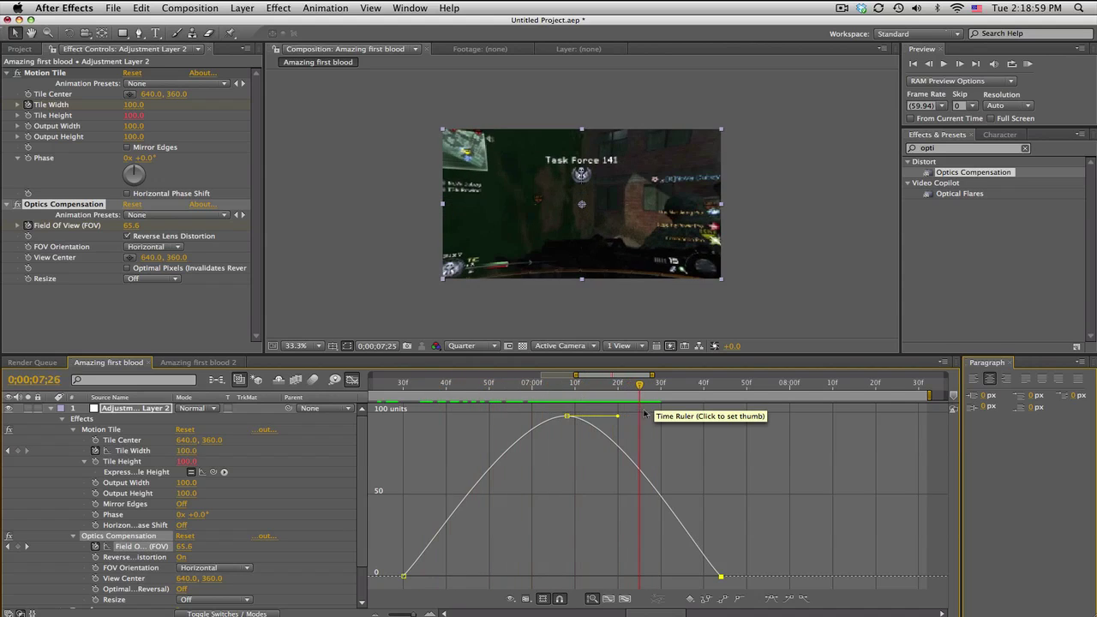
click(211, 364)
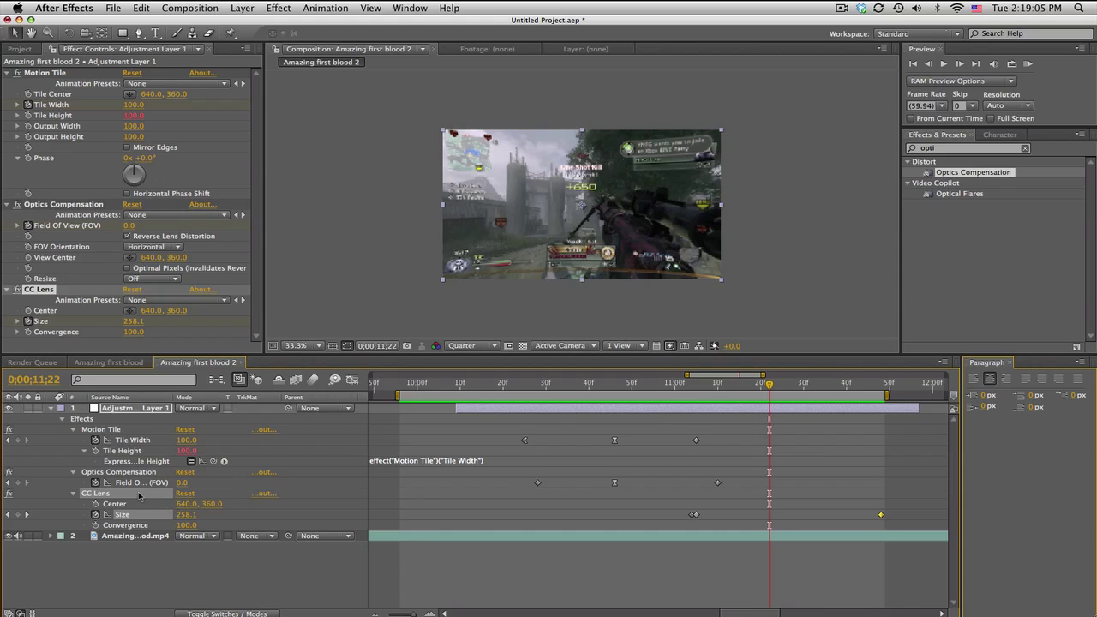
Remove the CC Lens effect from the second comp's adjustment layer.
key(Delete)
drag(455, 385, 468, 385)
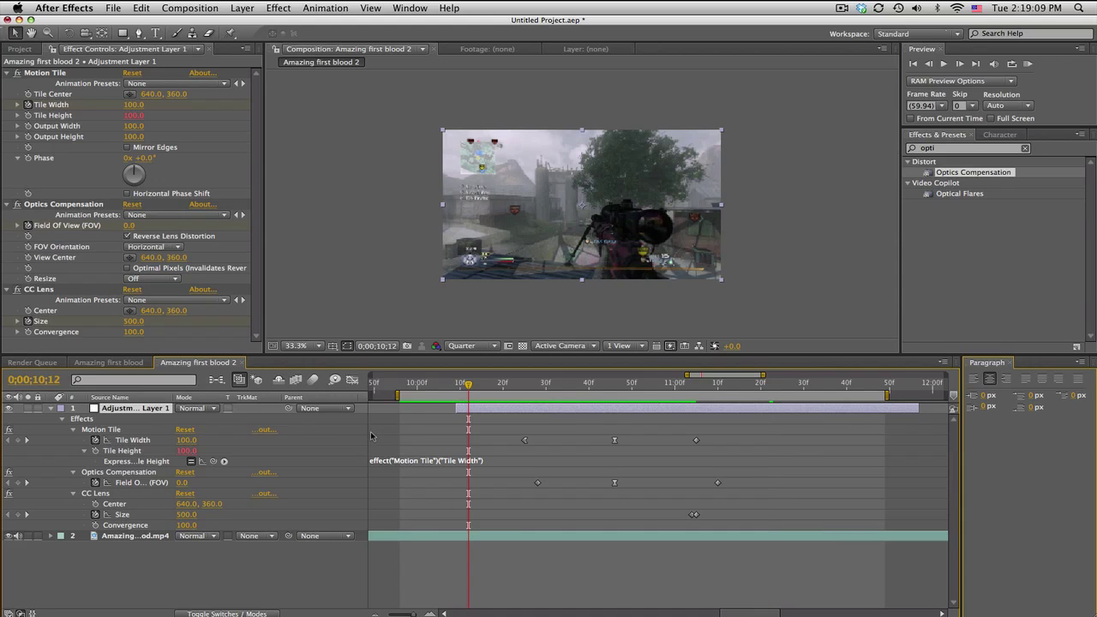
key(super+z)
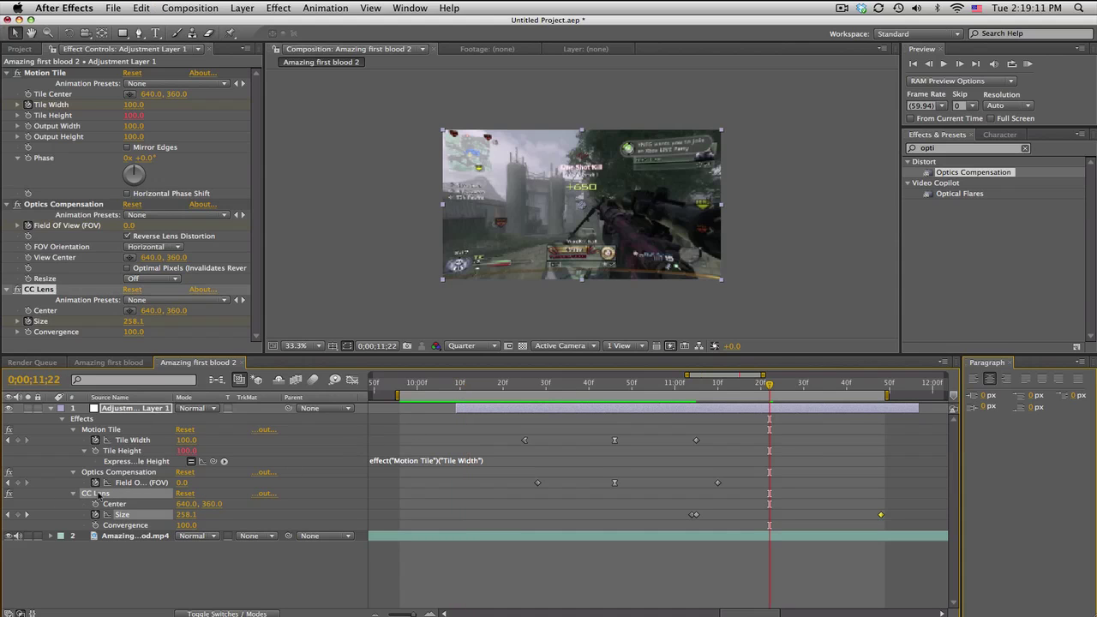
click(99, 494)
key(Delete)
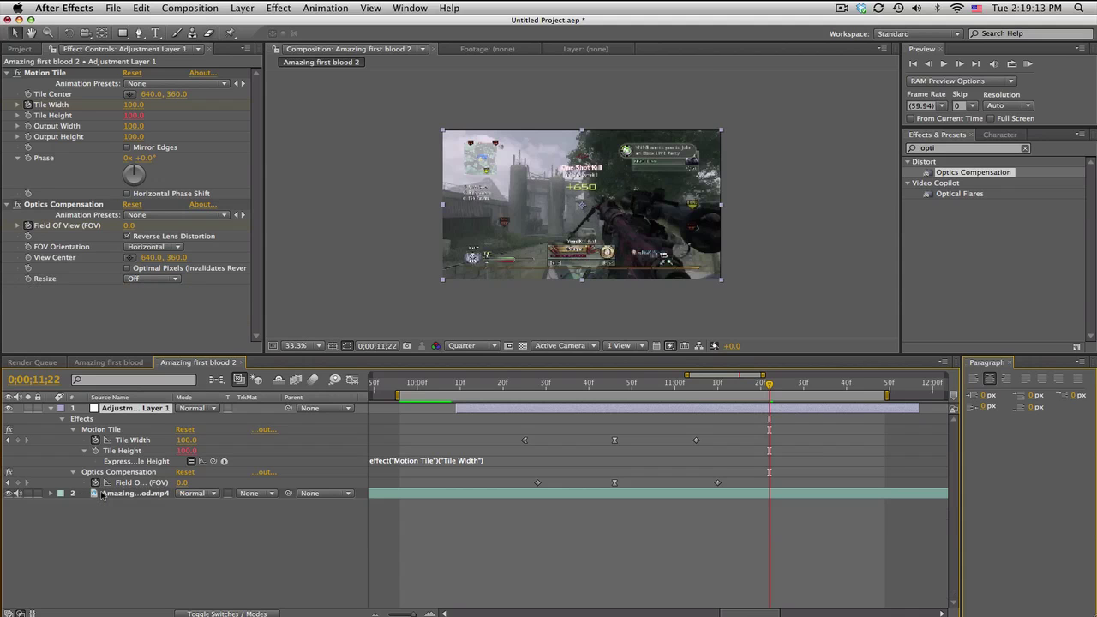
Review the transition frame by frame around 10;47 to 10;48.
drag(514, 400, 640, 403)
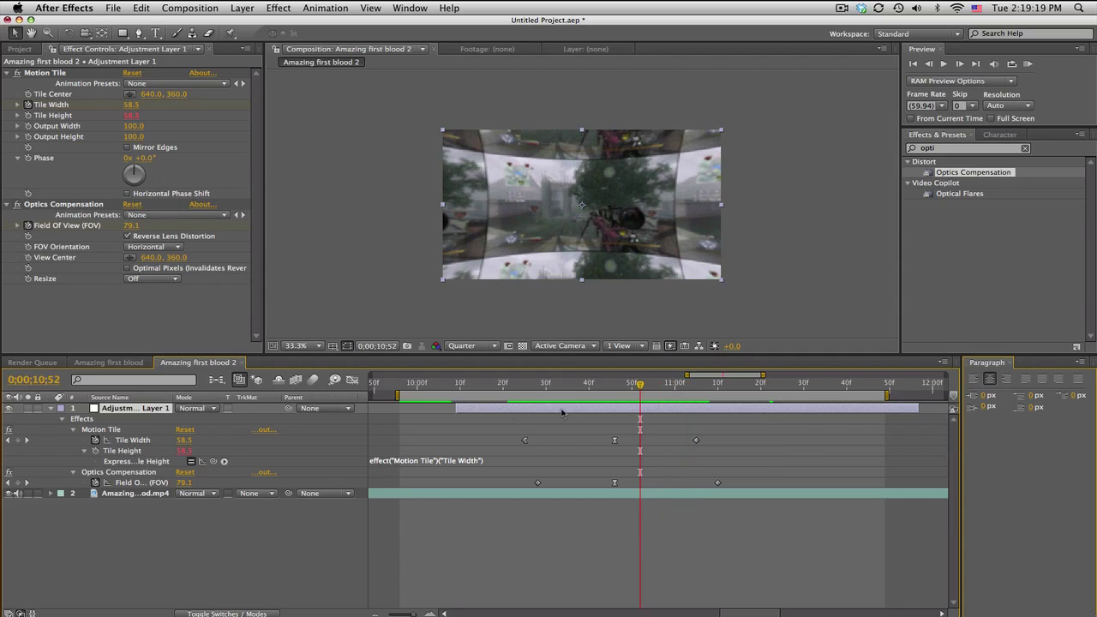
drag(569, 390, 620, 387)
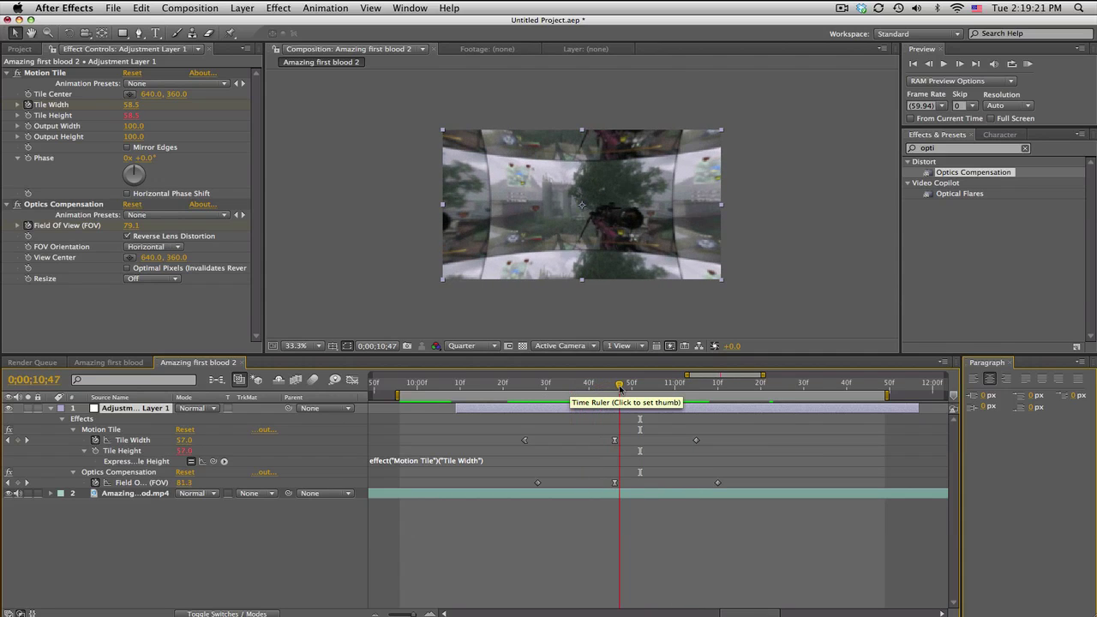
key(Page_Up)
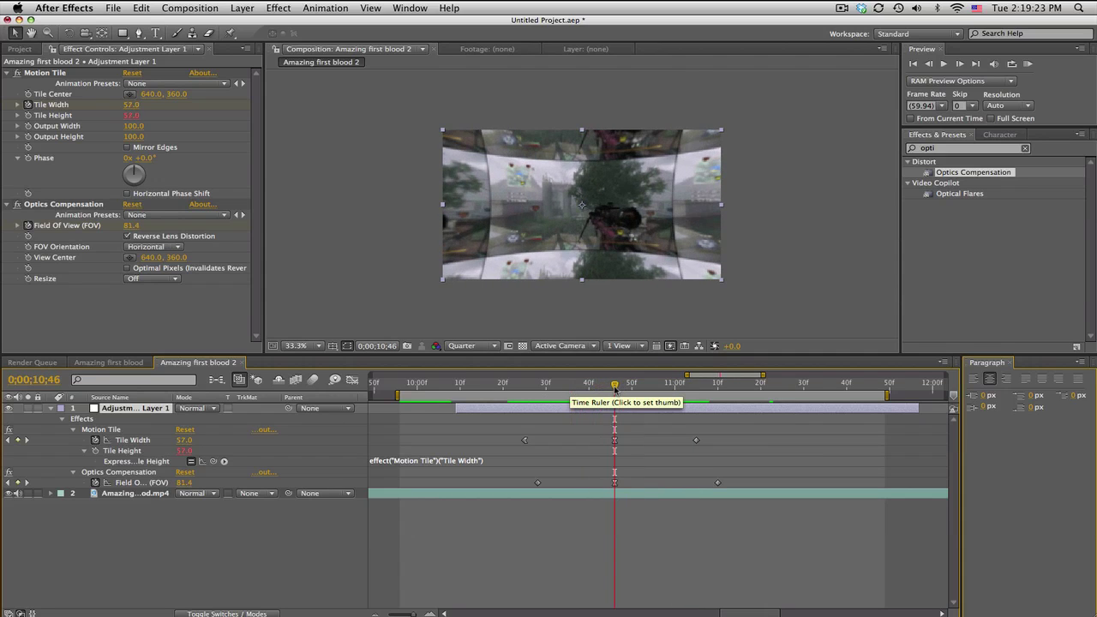
drag(523, 385, 620, 384)
key(Page_Down)
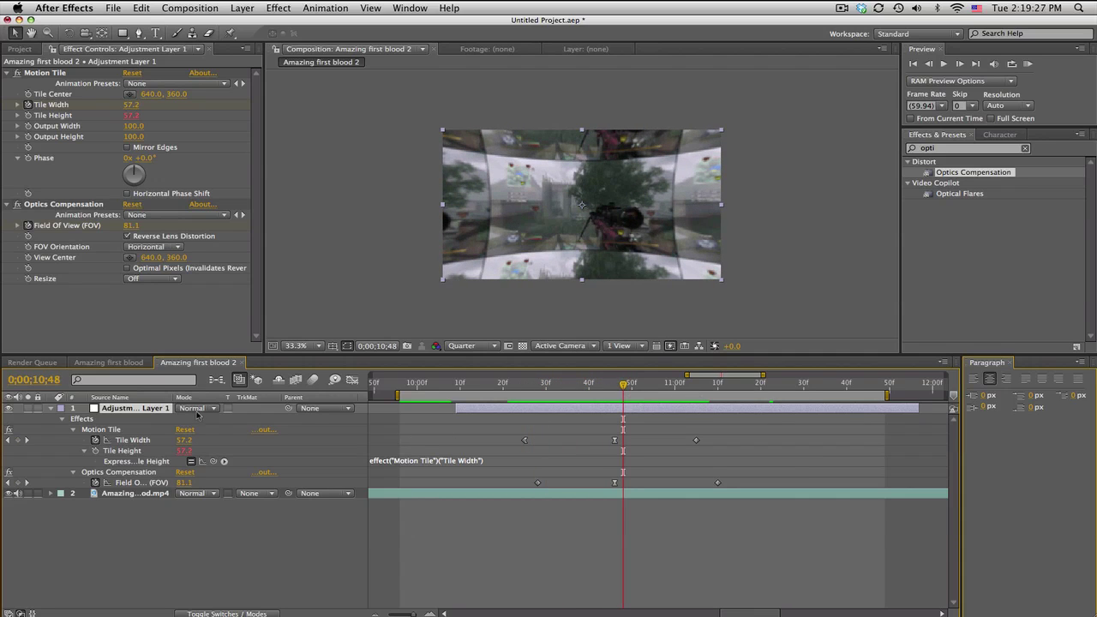
In the Graph Editor, compare the Field Of View and Tile Width curves near 10;44.
click(352, 379)
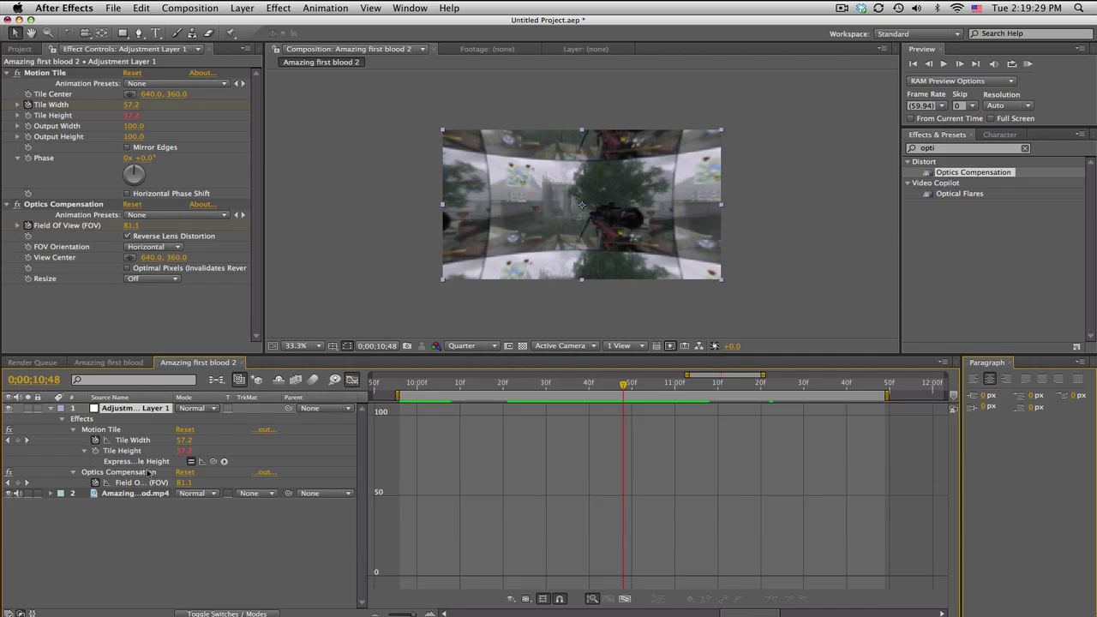
click(147, 483)
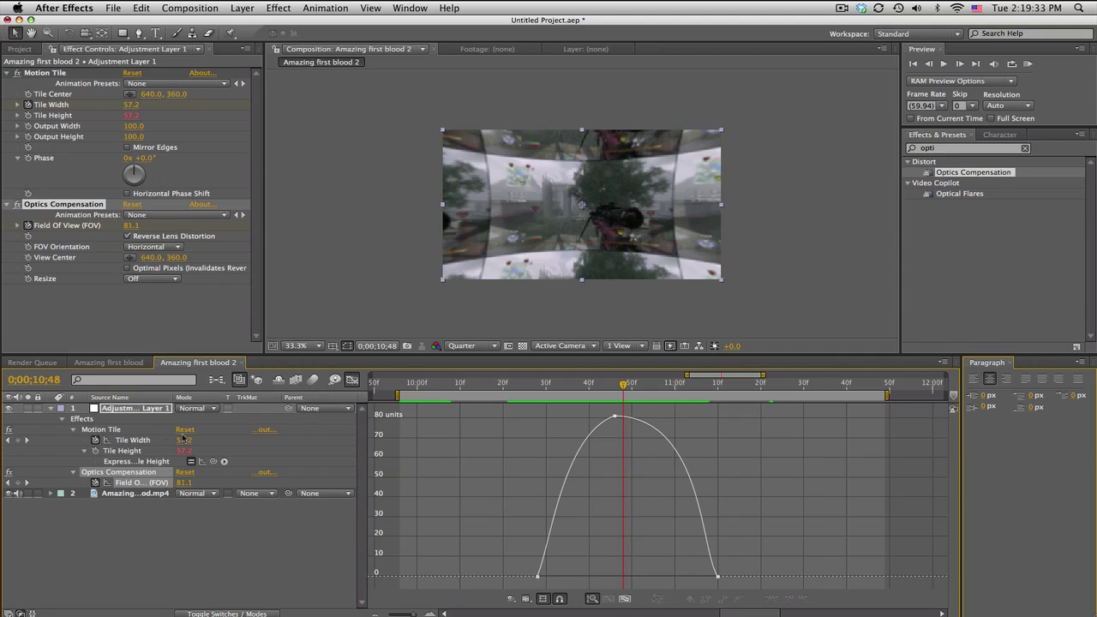
click(129, 441)
click(142, 482)
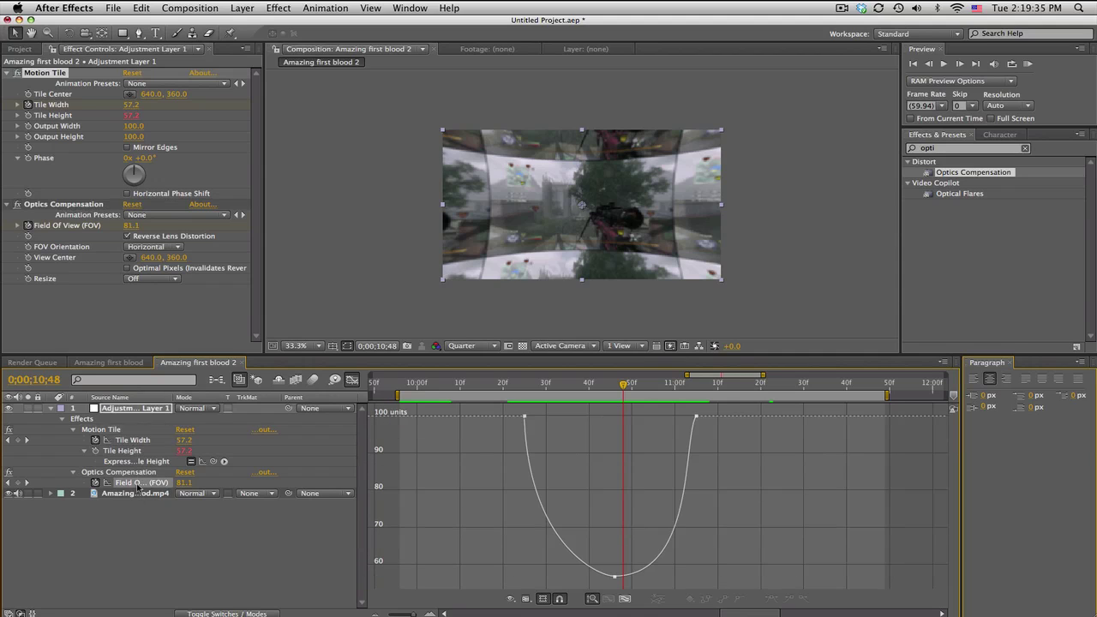
drag(523, 385, 688, 426)
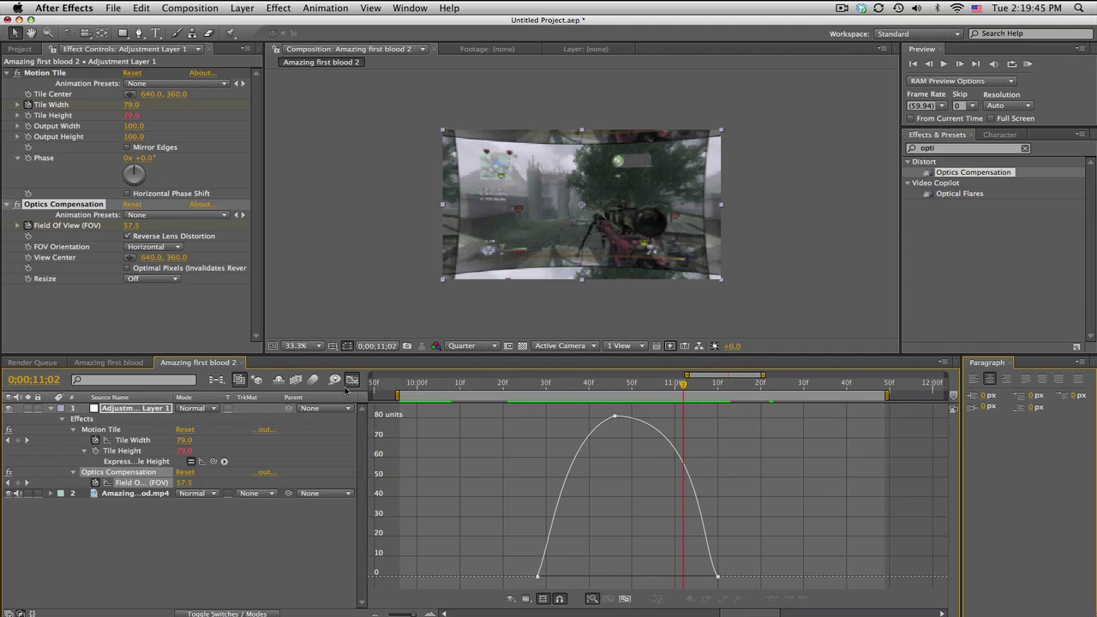
Reapply CC Lens to the adjustment layer with Size 500, then move to 11;04.
click(351, 379)
double_click(954, 148)
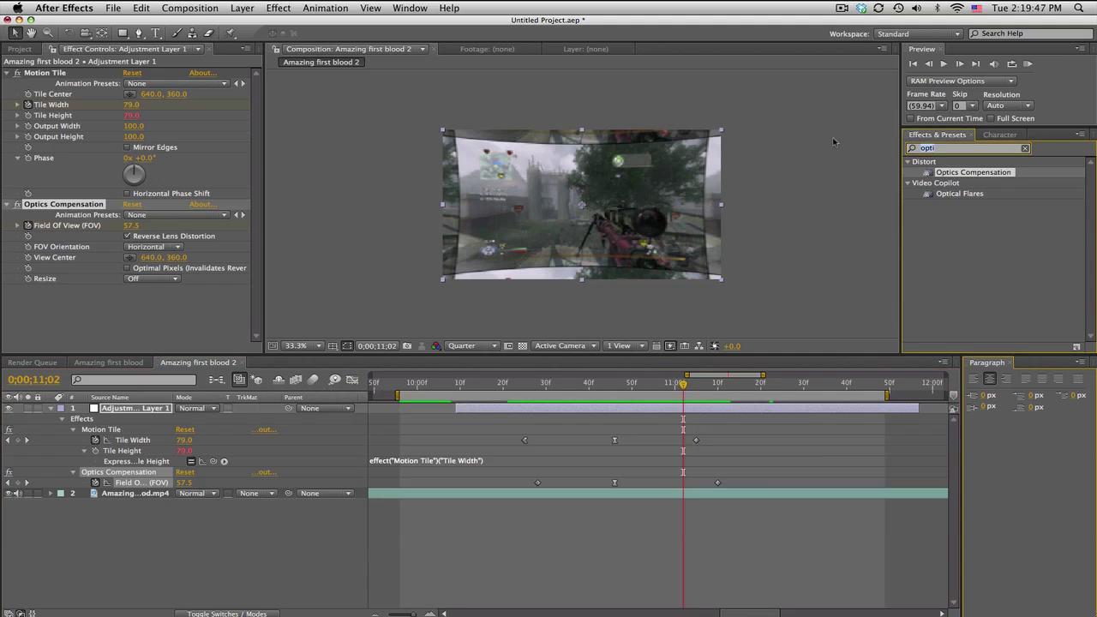
text(lens)
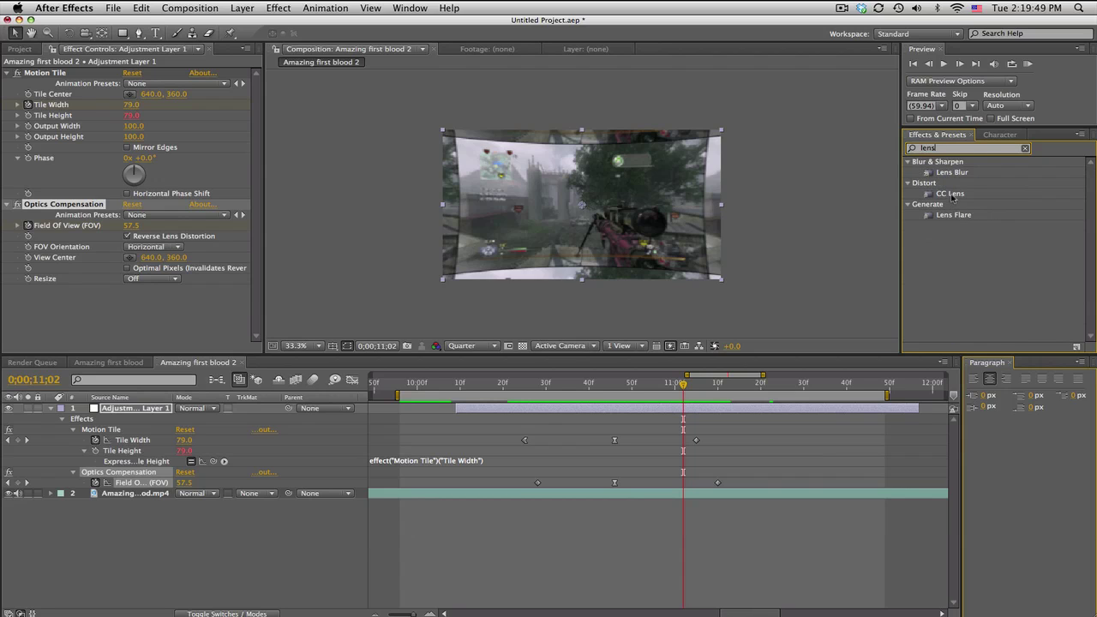
drag(952, 197, 647, 414)
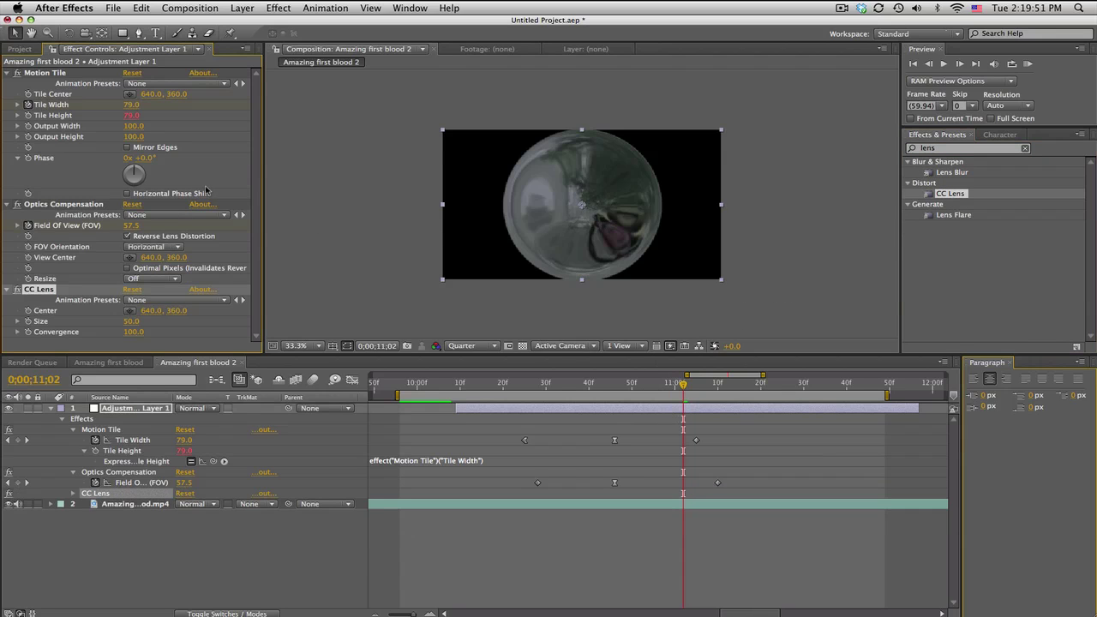
drag(134, 326, 505, 309)
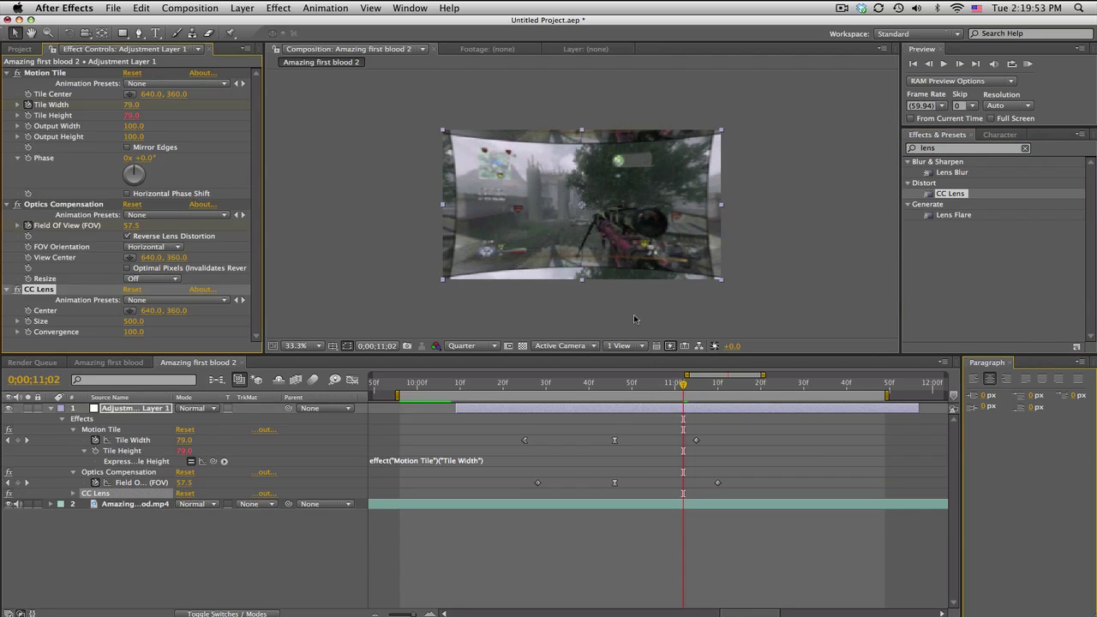
drag(592, 380, 691, 385)
Set a CC Lens Size keyframe of 100 at 11;05.
click(28, 321)
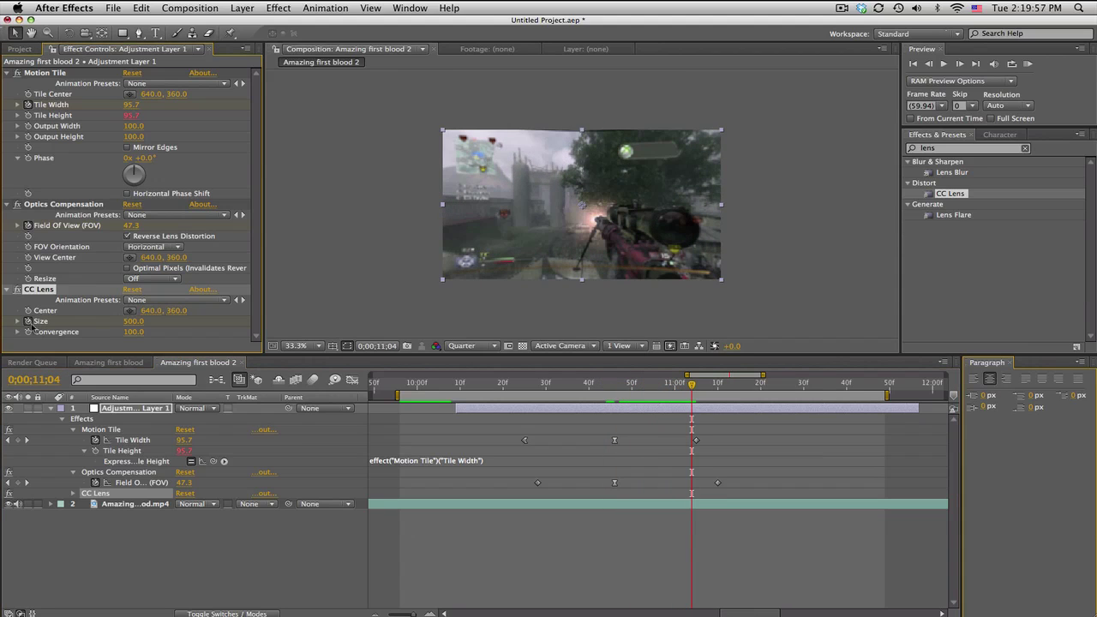
click(959, 64)
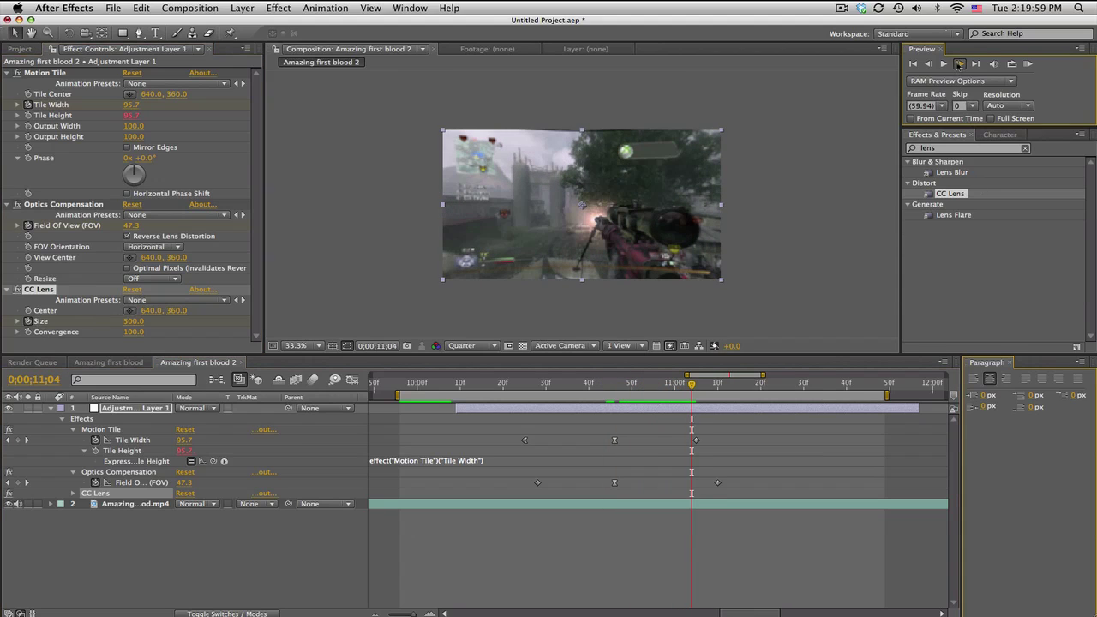
click(135, 321)
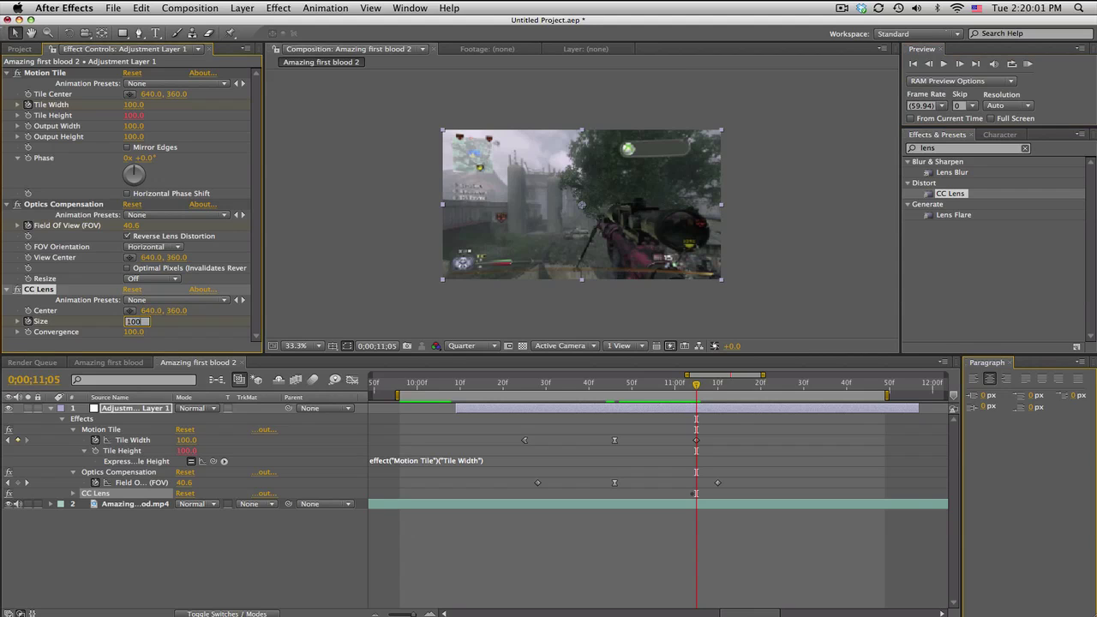
text(100)
key(Return)
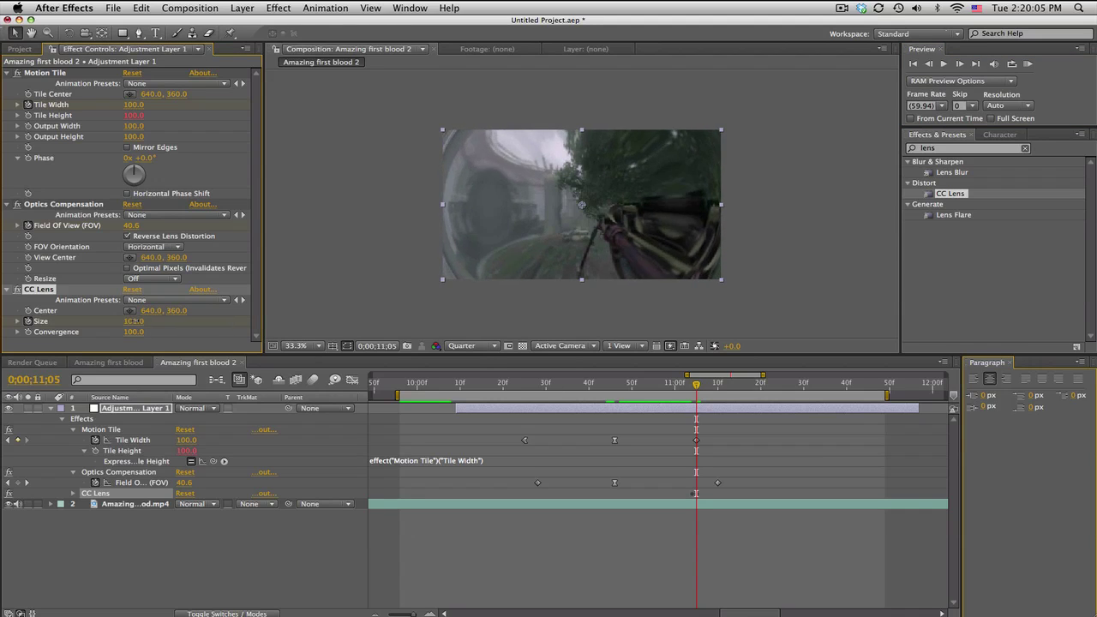
click(135, 322)
text(100)
key(Return)
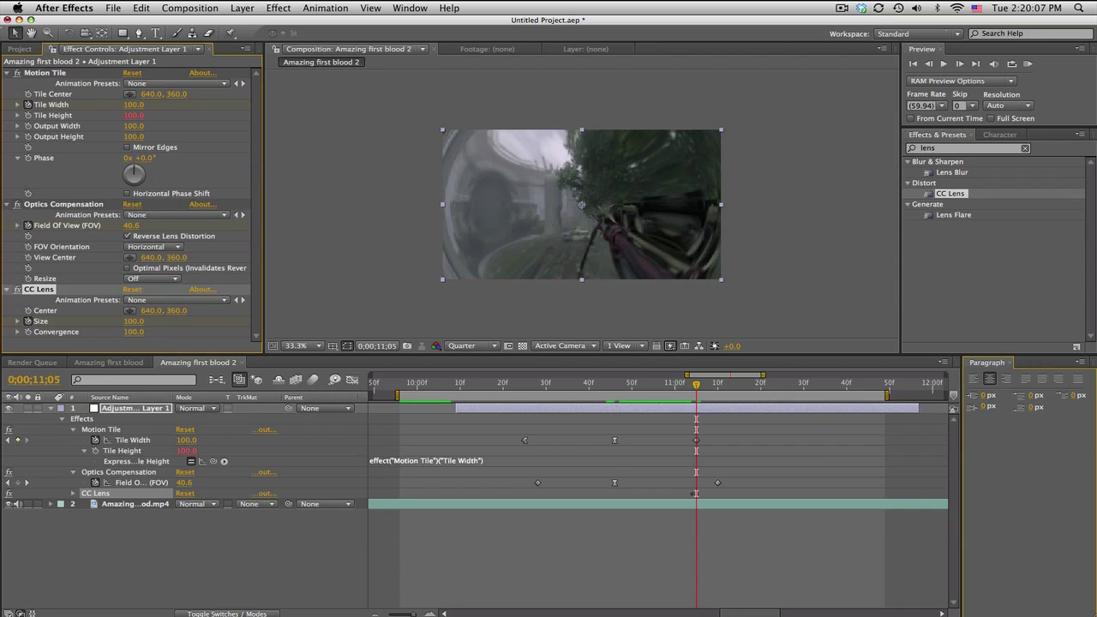
Add a Size keyframe of 500 at 11;47 and RAM preview the transition.
click(73, 493)
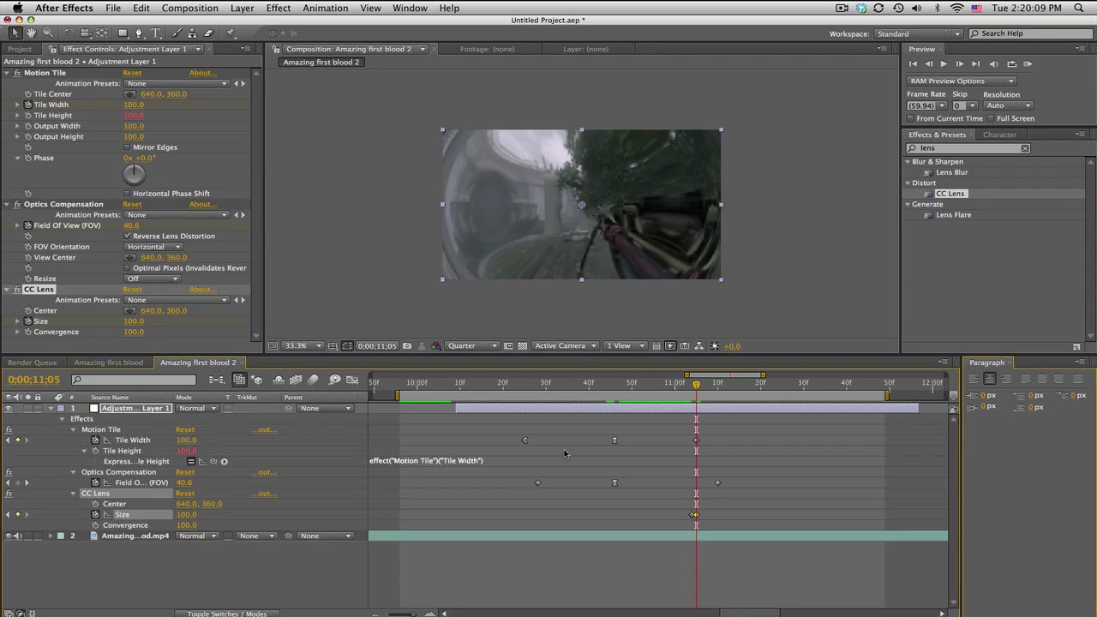
drag(746, 391, 875, 392)
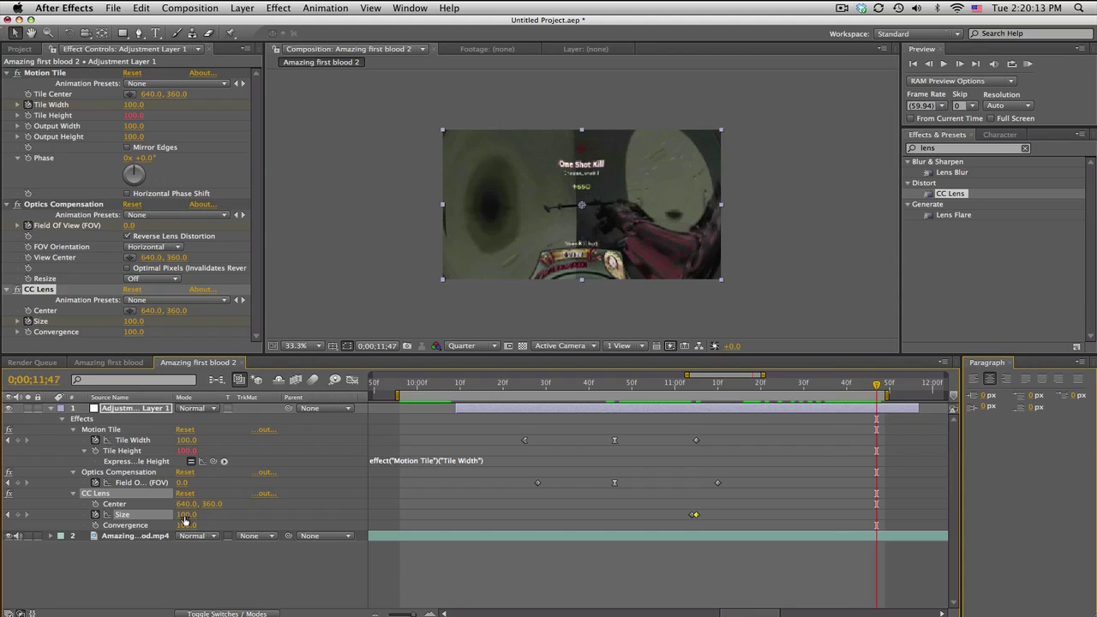
drag(184, 514, 710, 495)
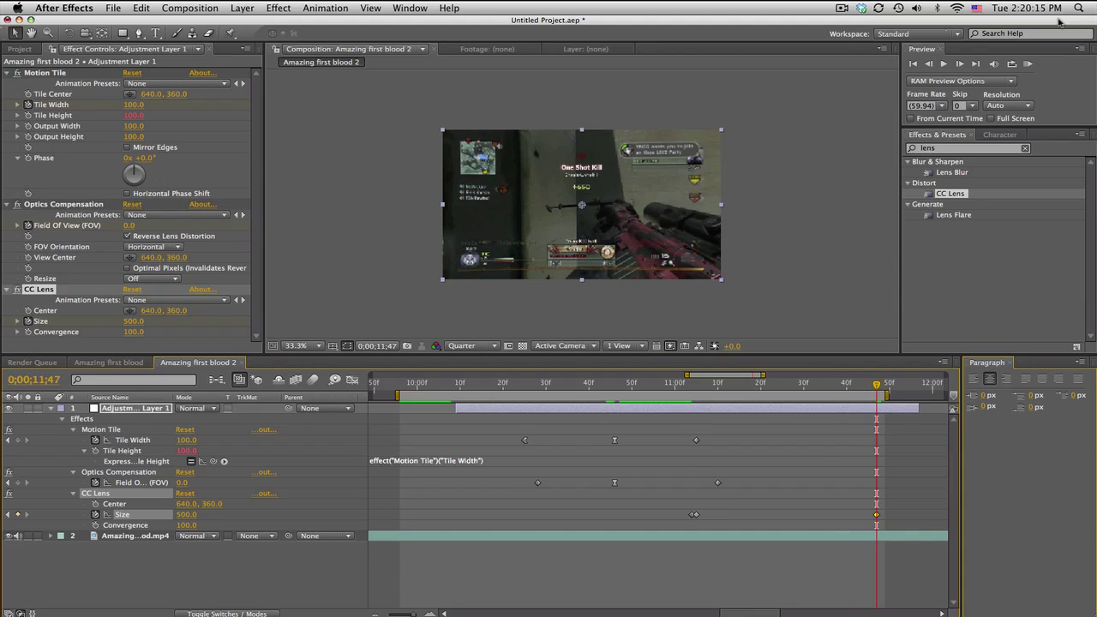
click(1029, 64)
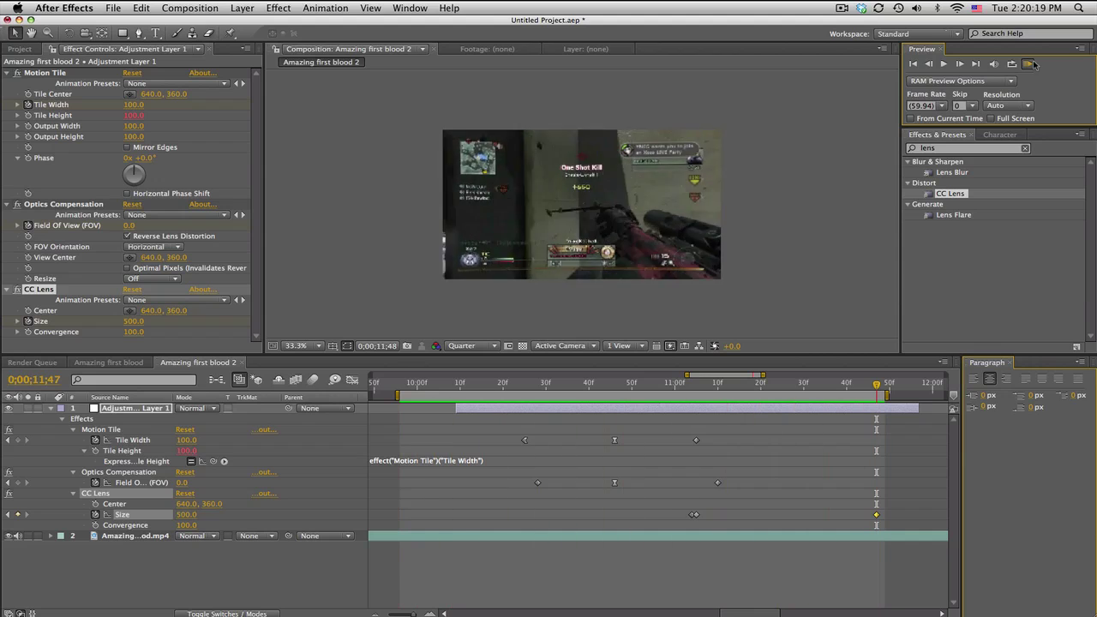
Move the 500 Size keyframe past 12 seconds, extend the work area, and preview.
click(608, 396)
key(minus)
key(minus)
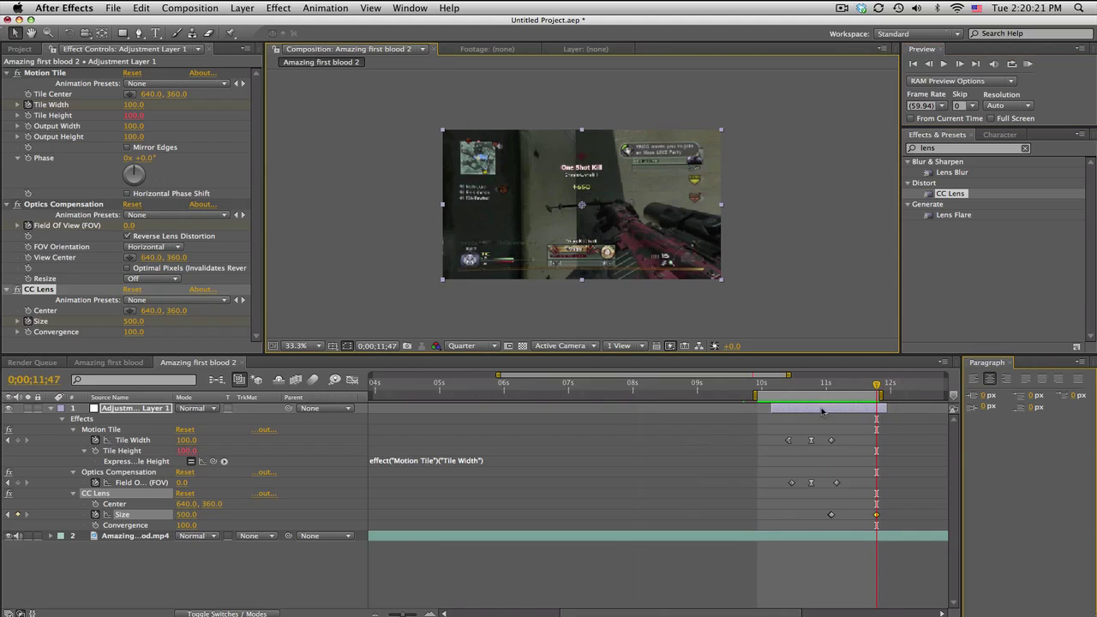
drag(710, 375, 769, 382)
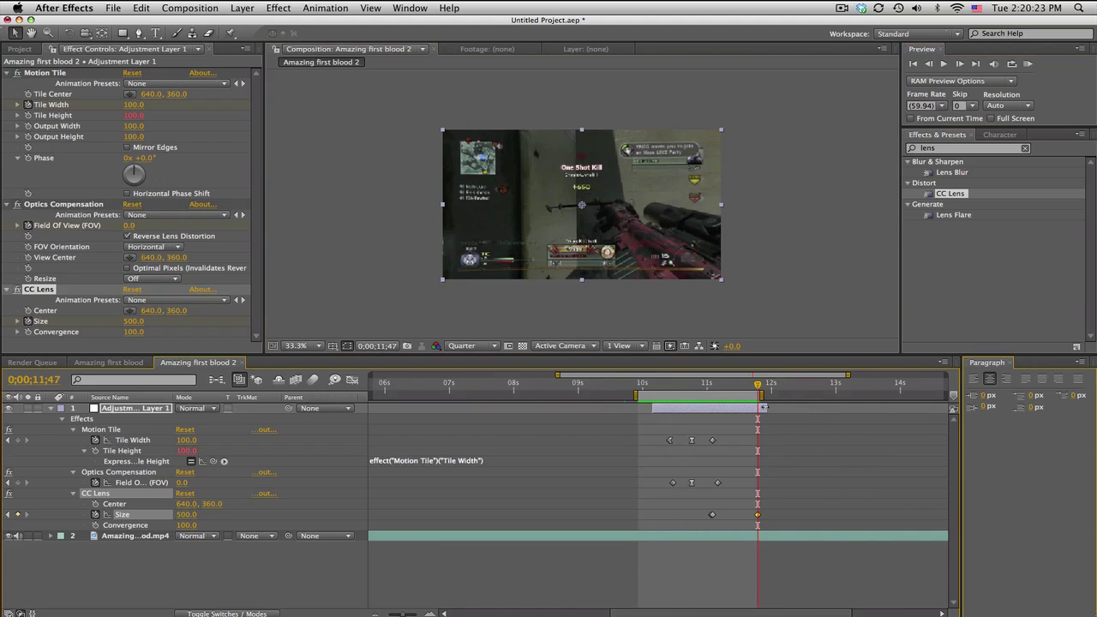
click(801, 448)
drag(758, 516, 770, 516)
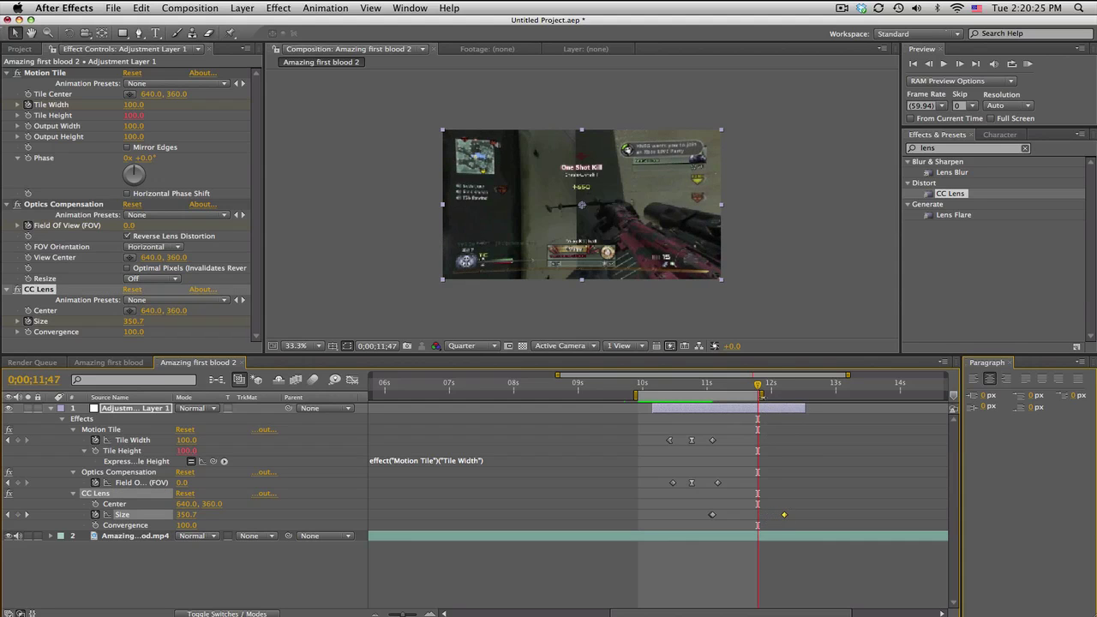
drag(762, 395, 804, 395)
click(1027, 63)
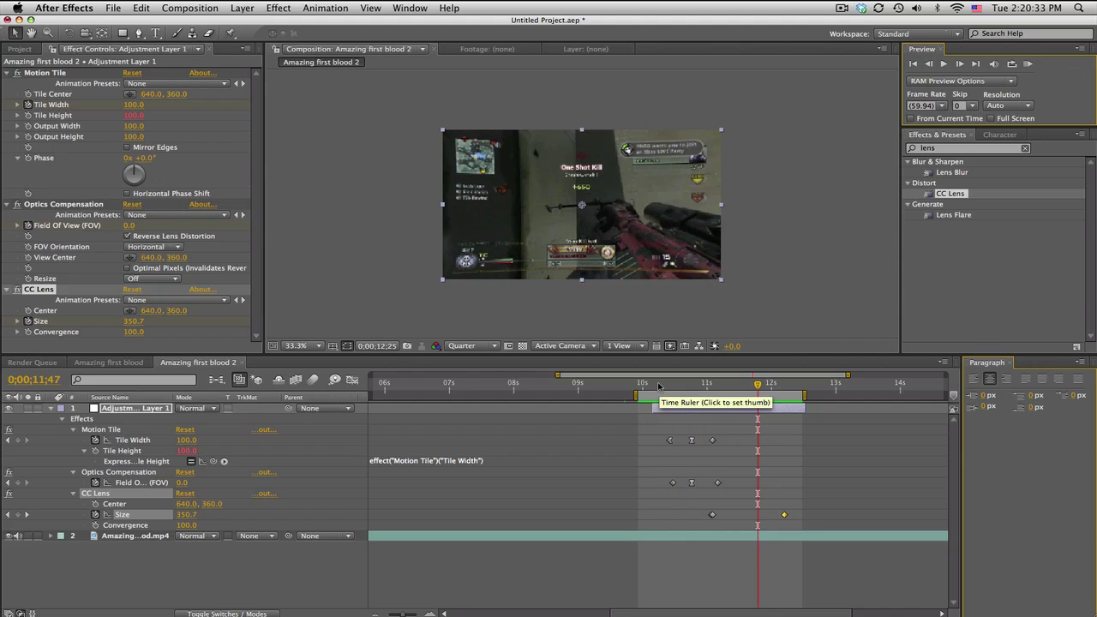
drag(661, 386, 782, 393)
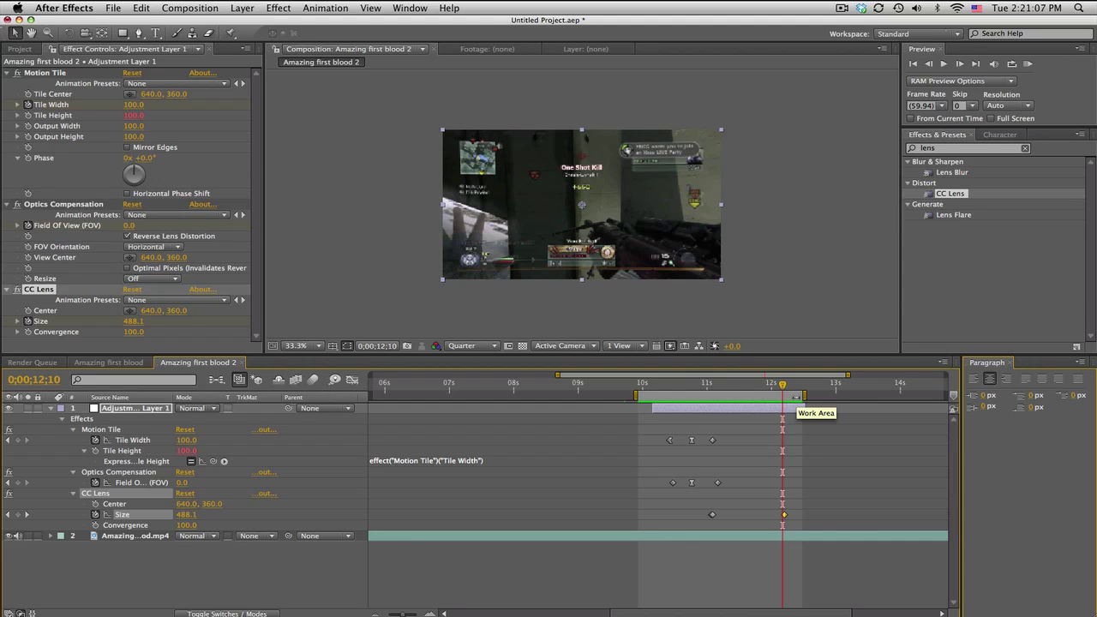
drag(732, 390, 768, 391)
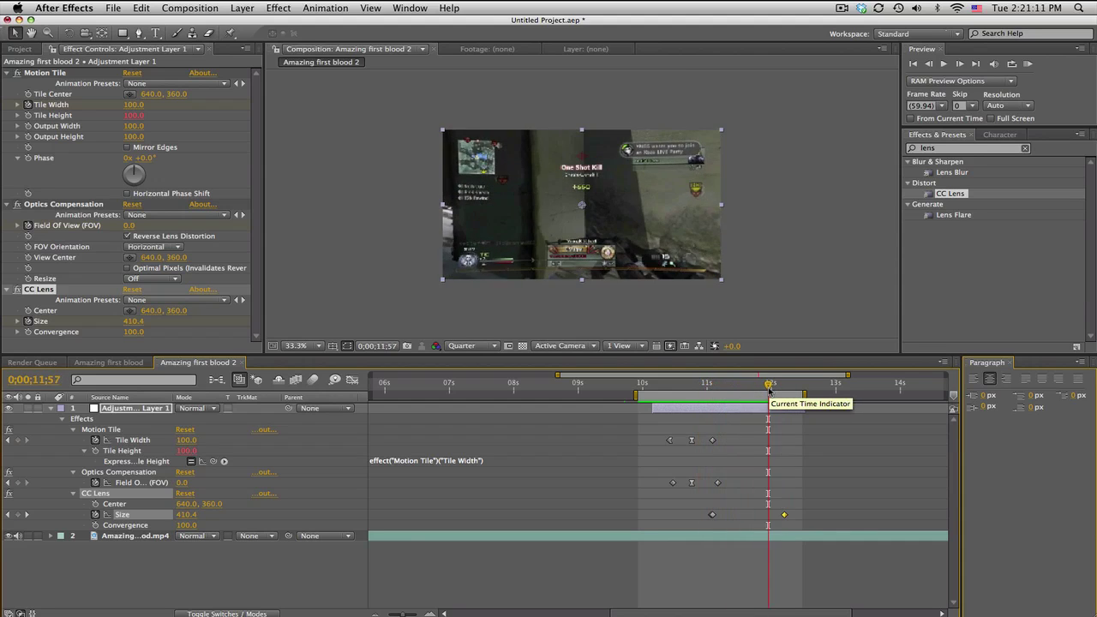